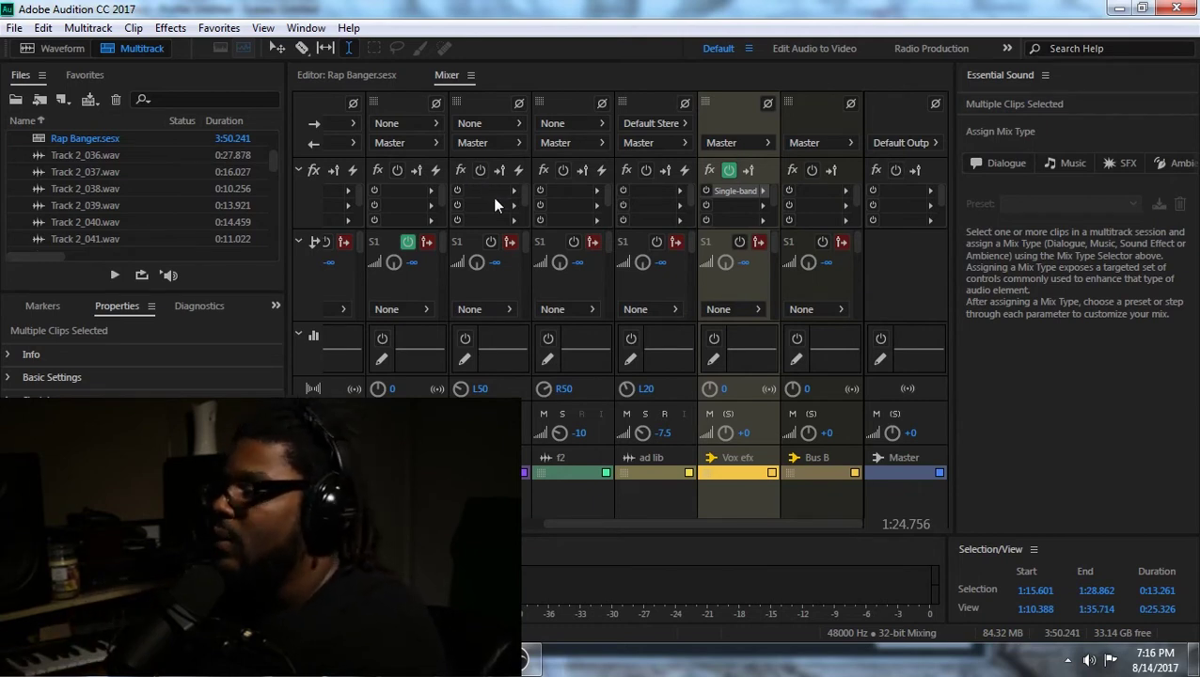
Turn on the Vox efx Single-band Compressor (-25.5 dB threshold, 4:1 ratio) and audition it.
left_click(726, 191)
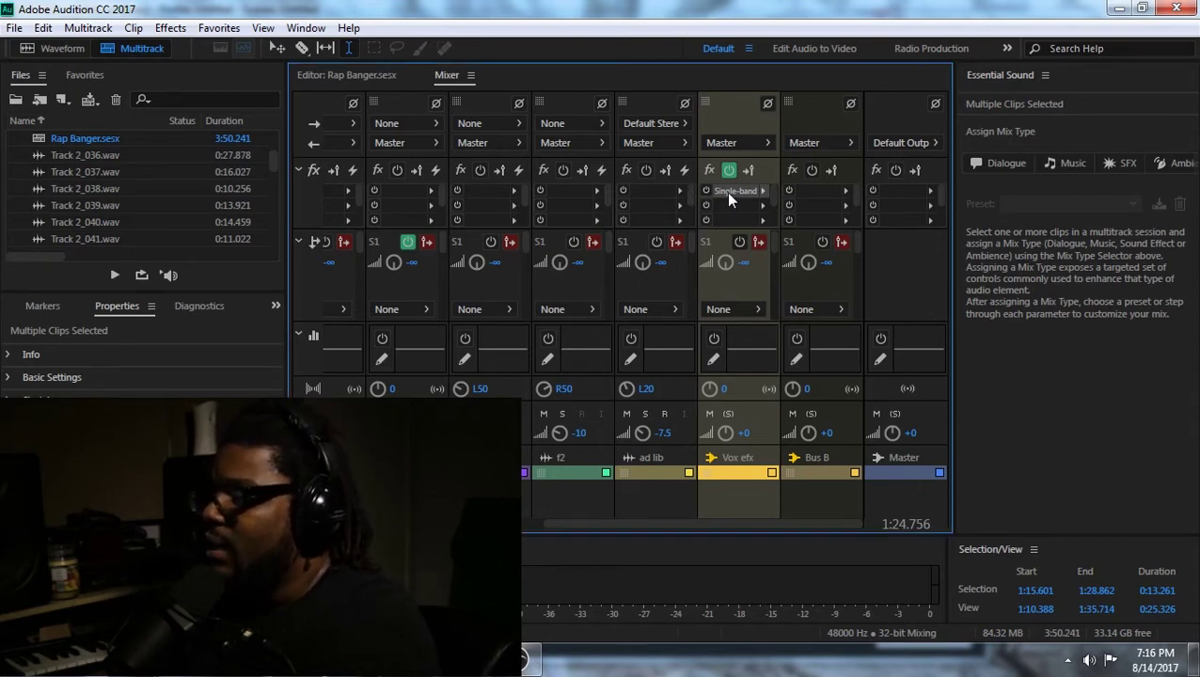
double_click(725, 191)
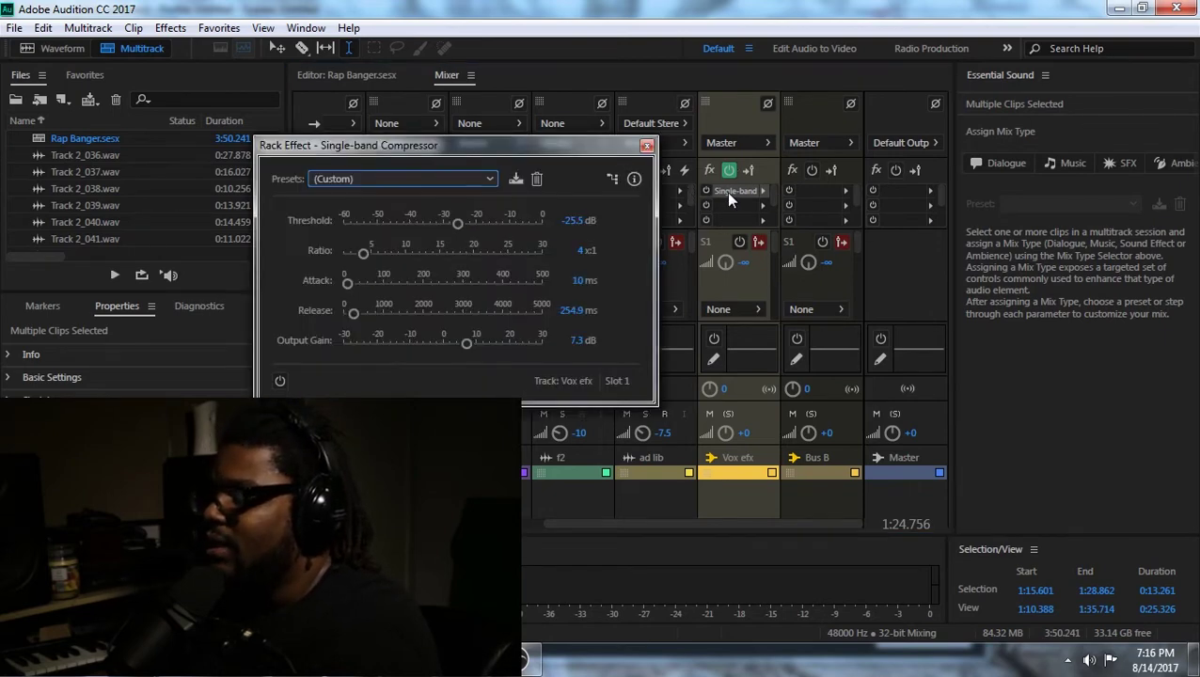
left_click(280, 380)
key("space")
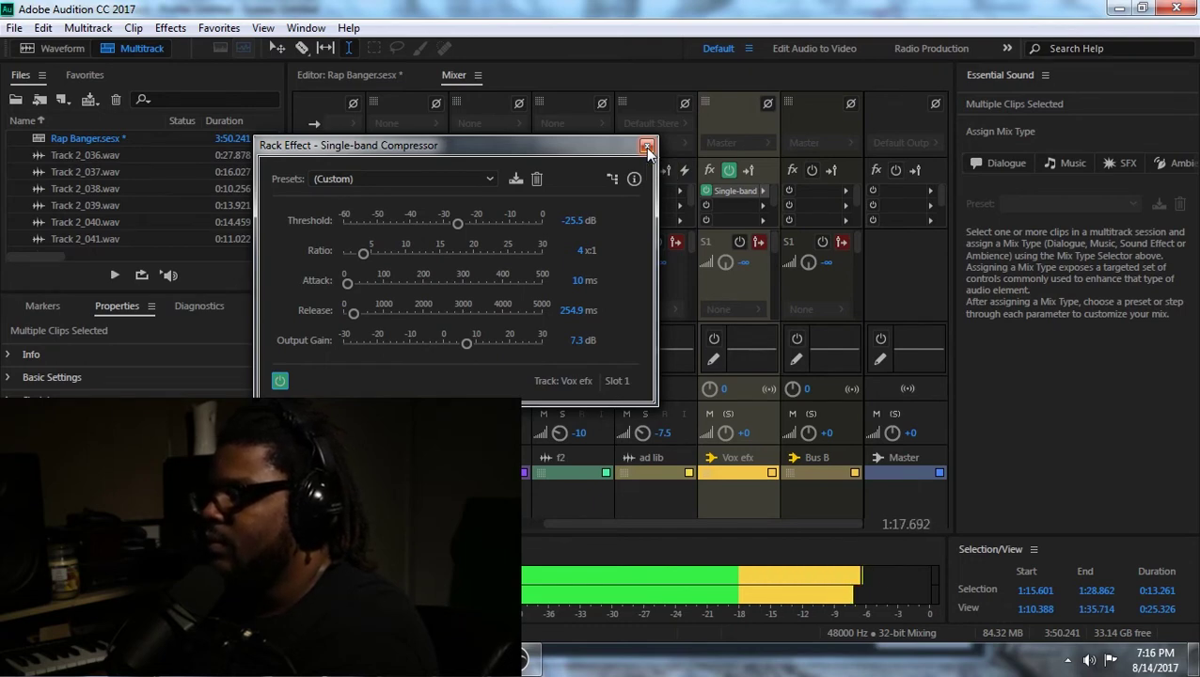
left_click(646, 148)
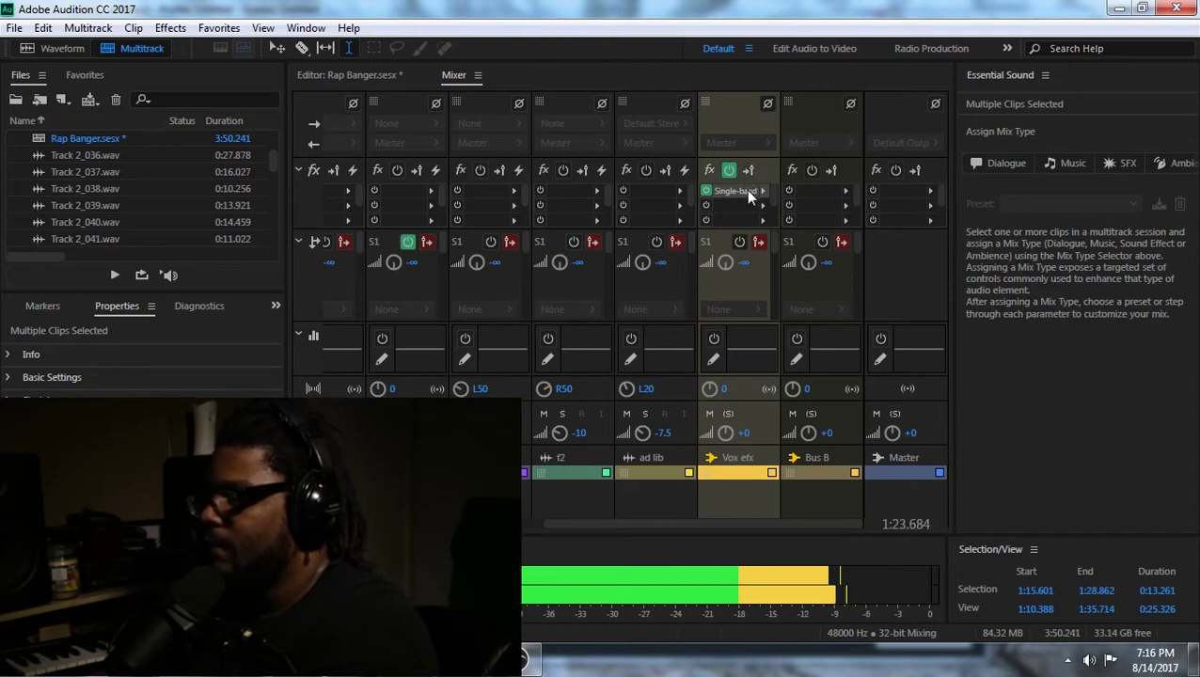
key("space")
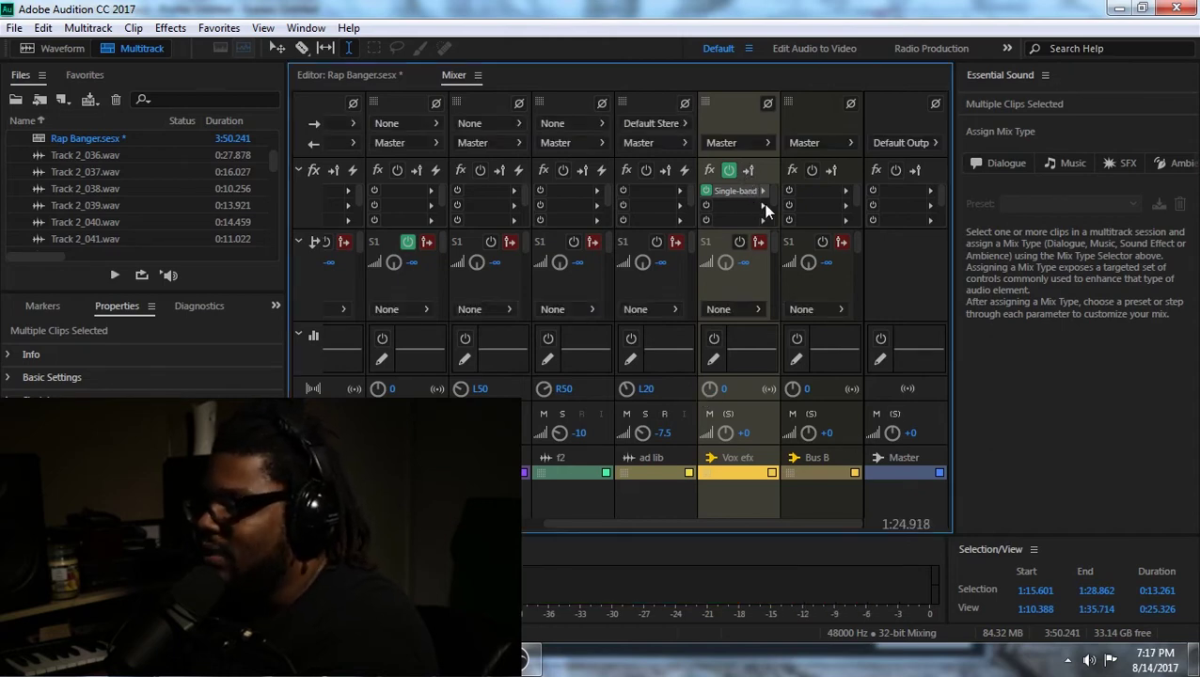
Insert a Parametric Equalizer into Vox efx's second fx slot and load its (Default) preset.
left_click(762, 204)
mouse_move(921, 306)
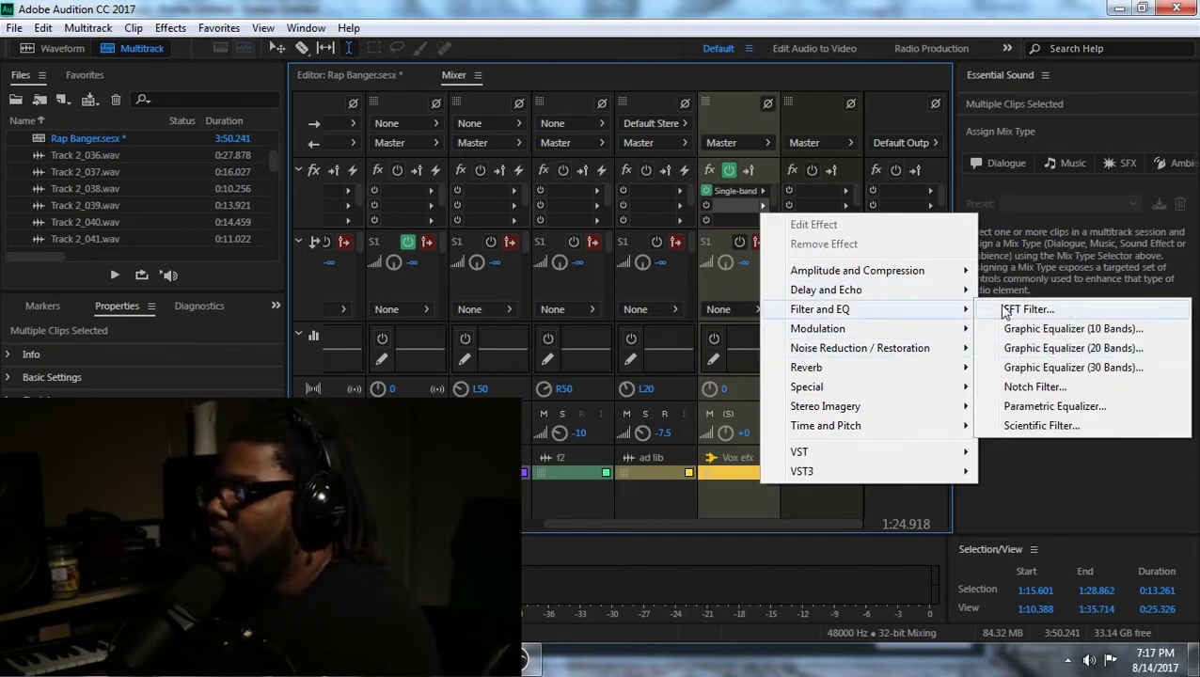
left_click(1064, 404)
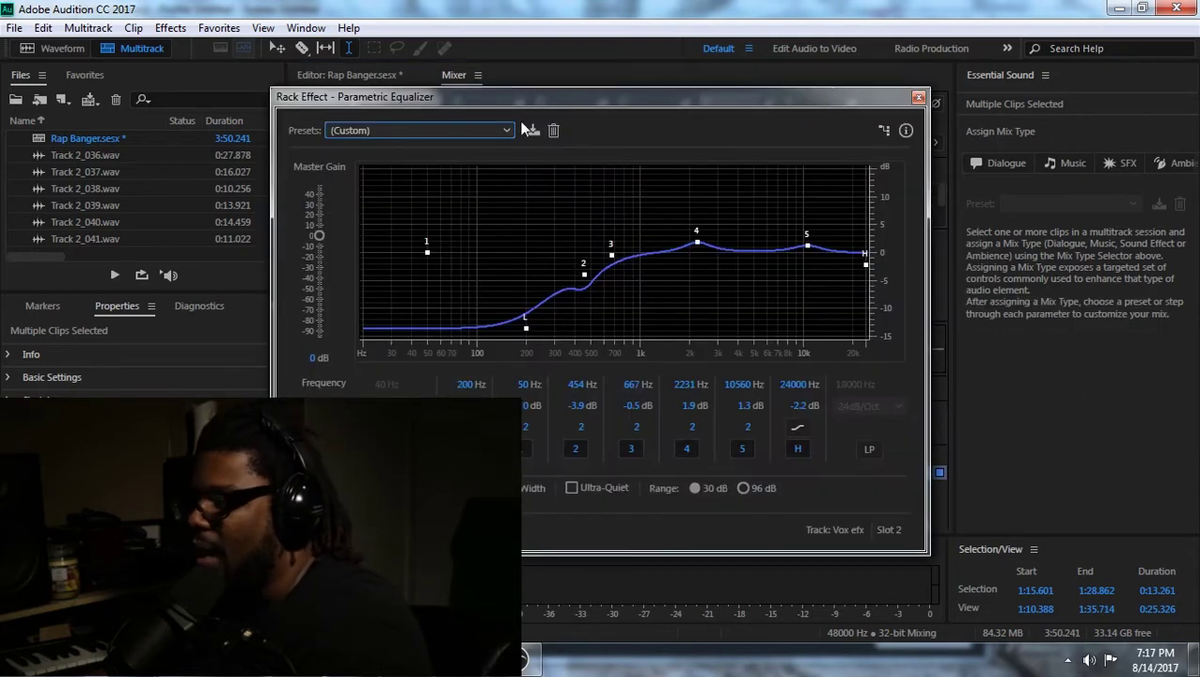
left_click(442, 130)
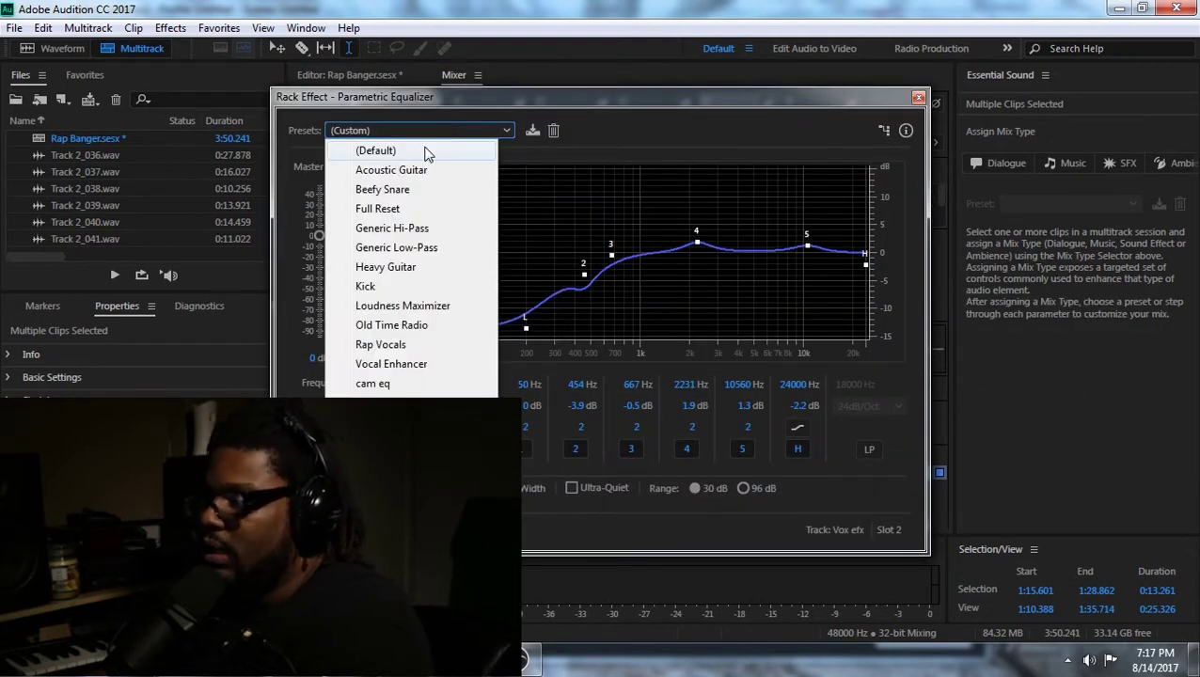
left_click(426, 151)
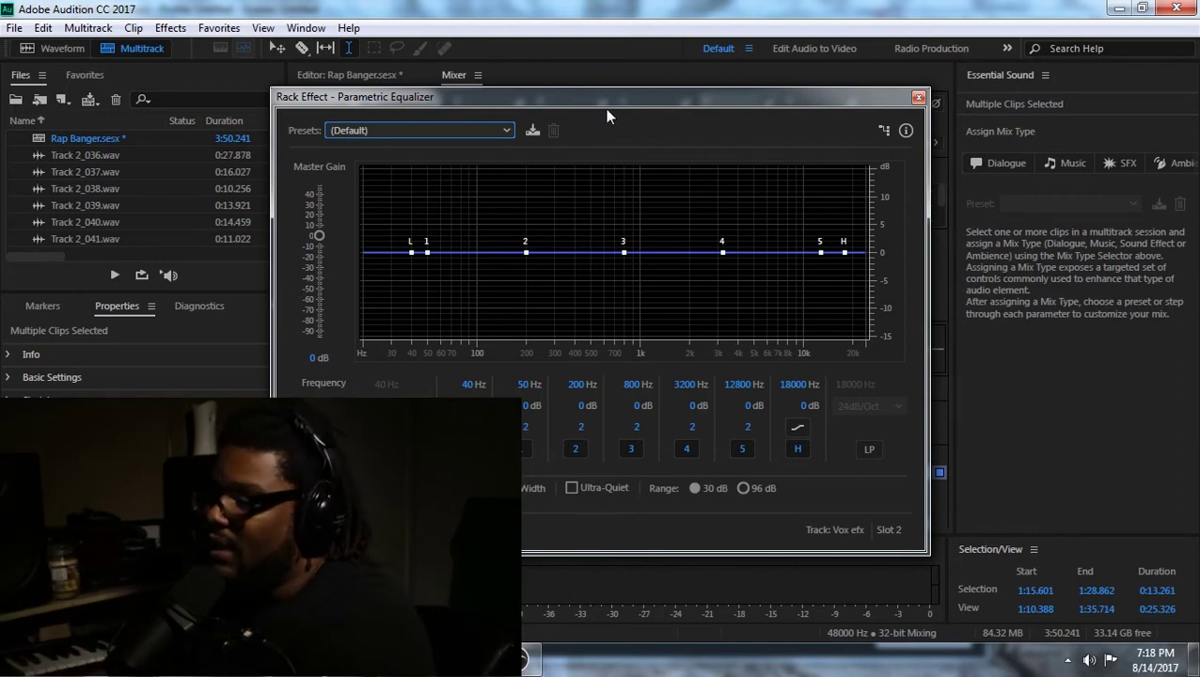
left_click_drag(606, 109, 608, 107)
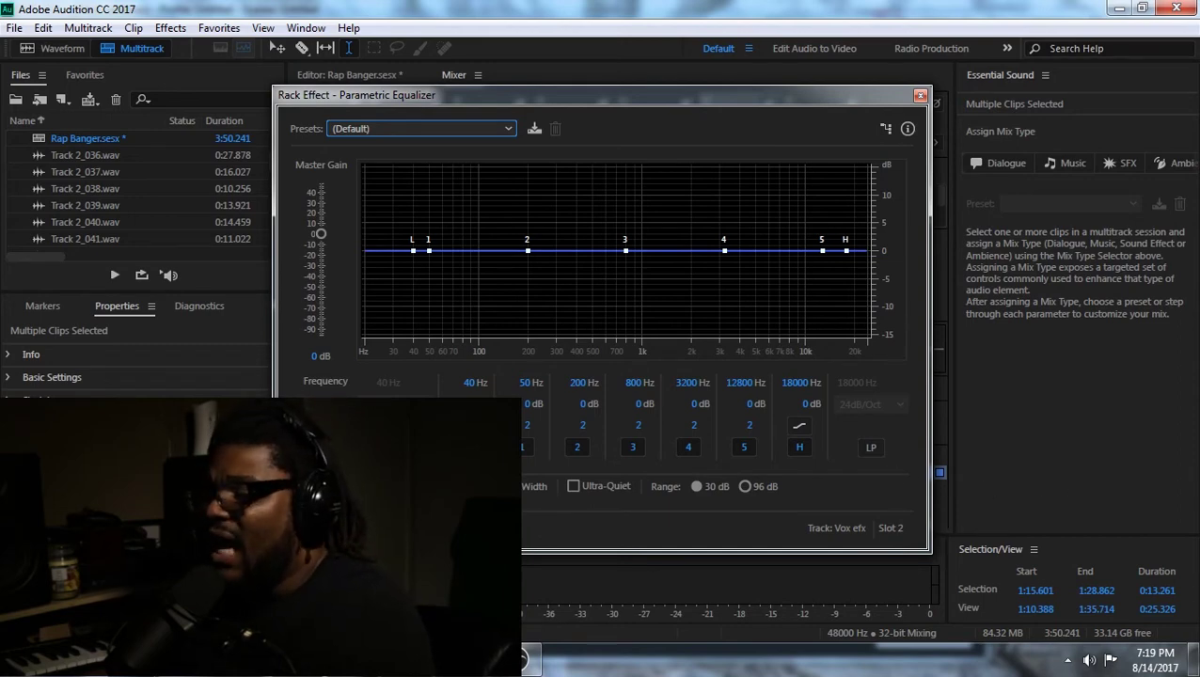
left_click(388, 446)
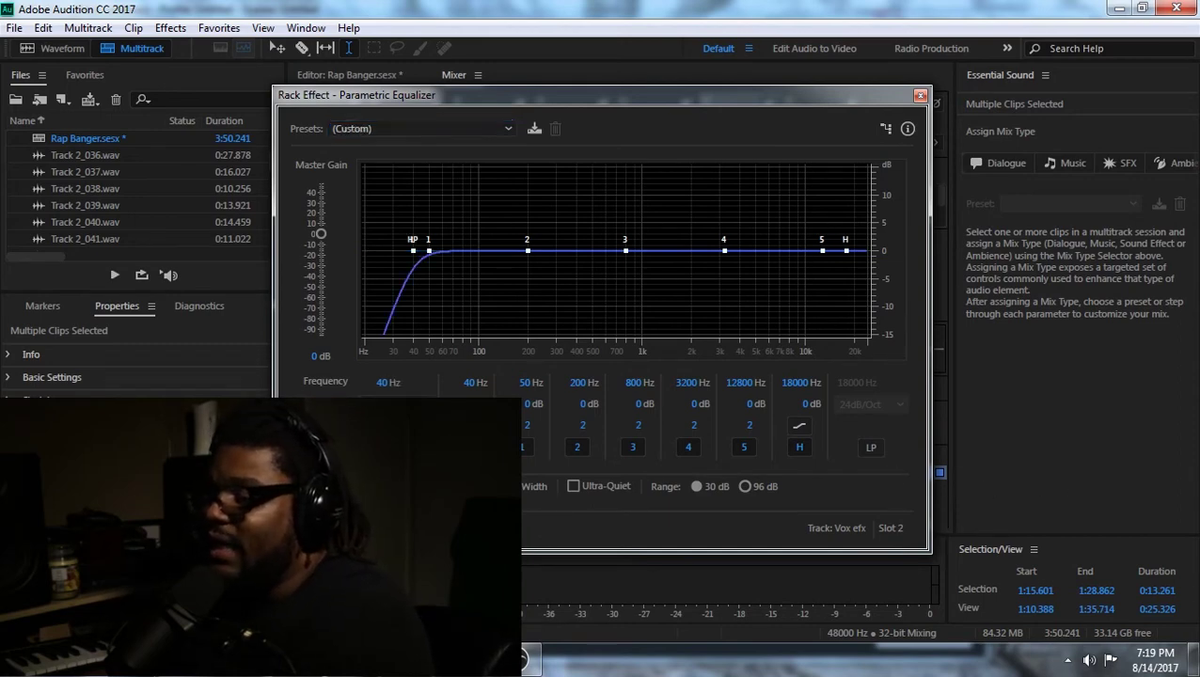
left_click(388, 446)
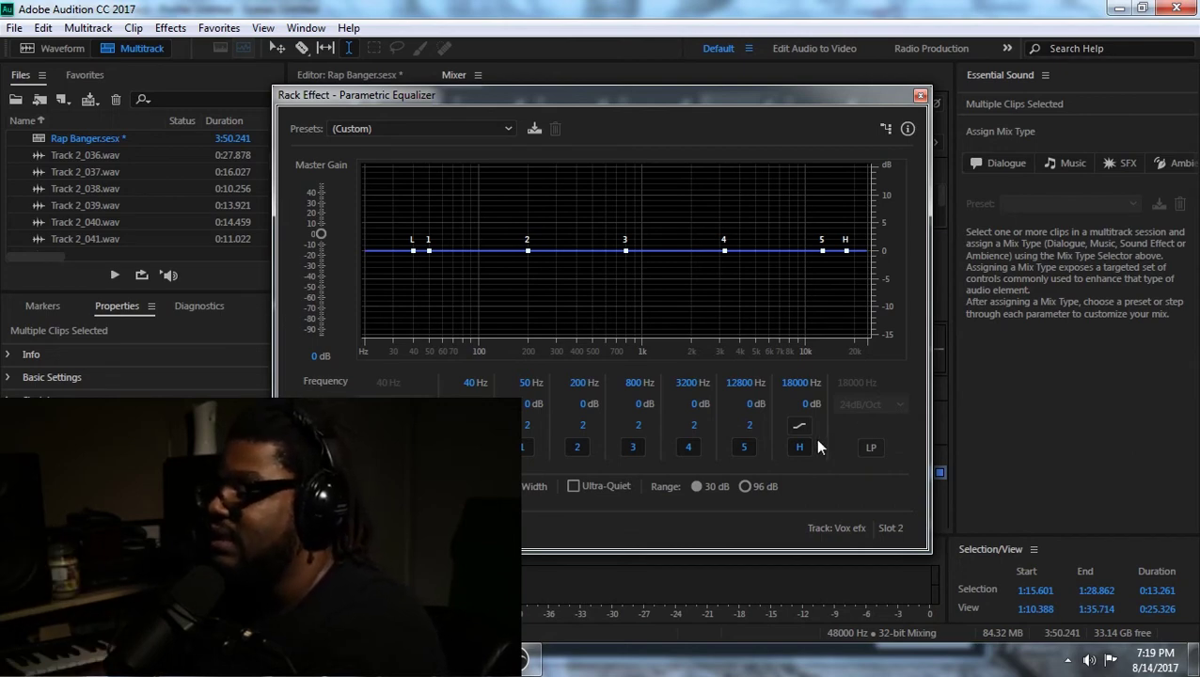
left_click(869, 448)
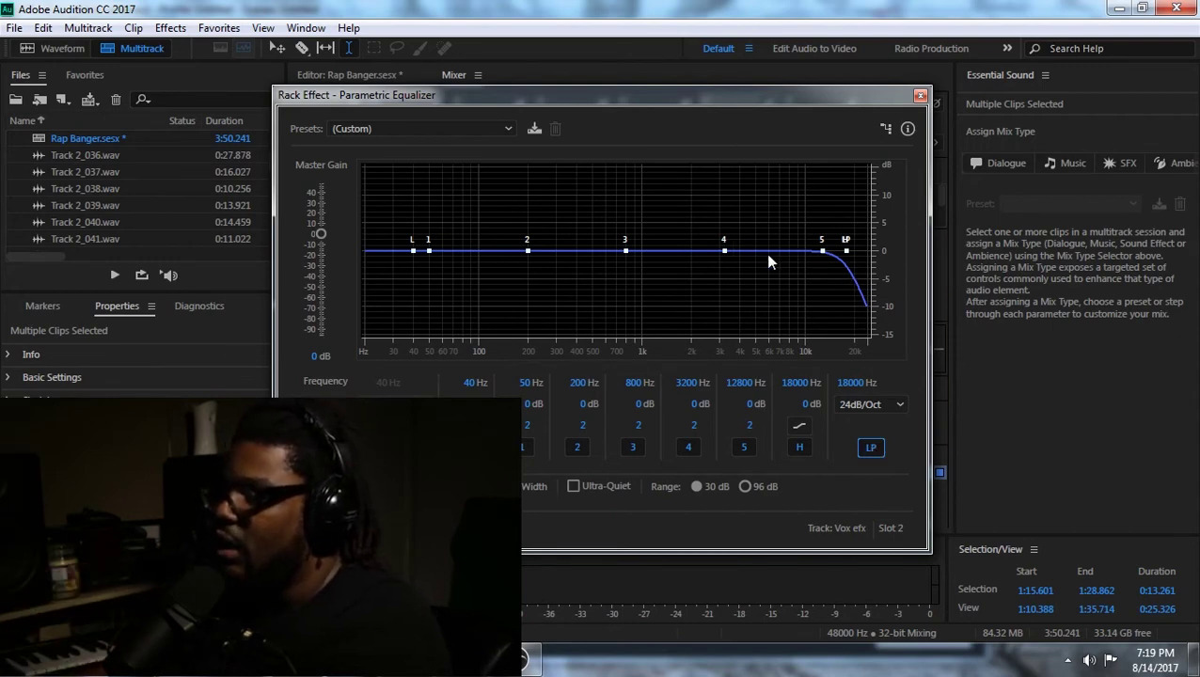
left_click(870, 447)
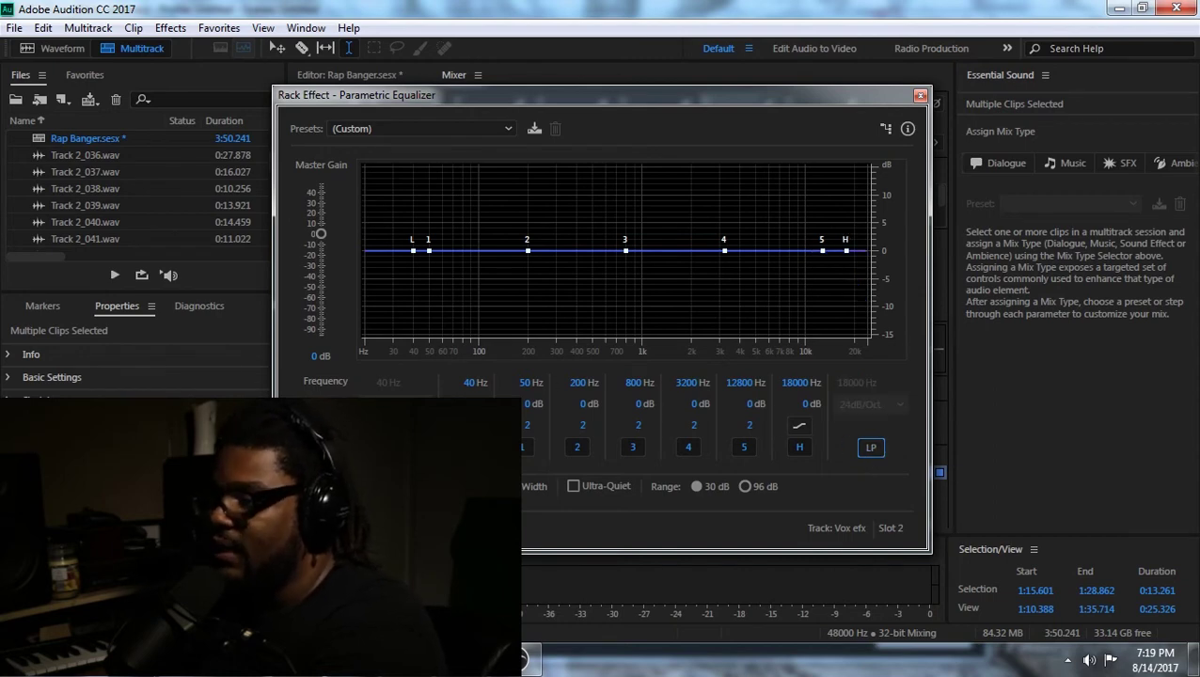
left_click(375, 447)
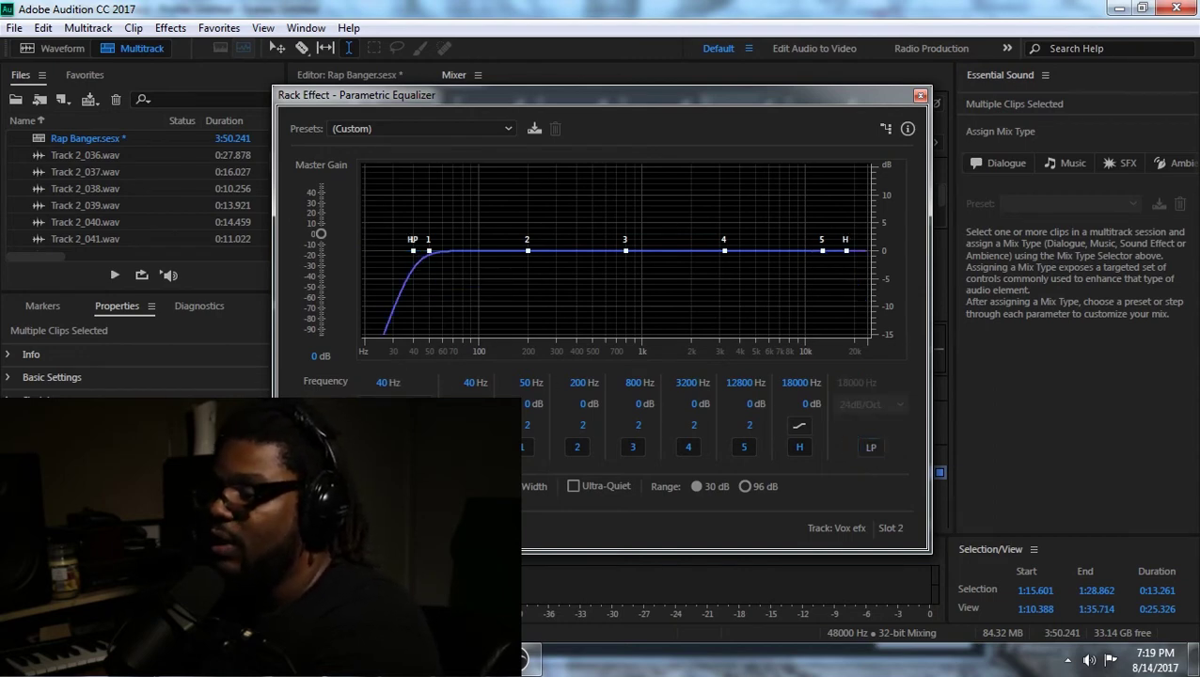
left_click(375, 447)
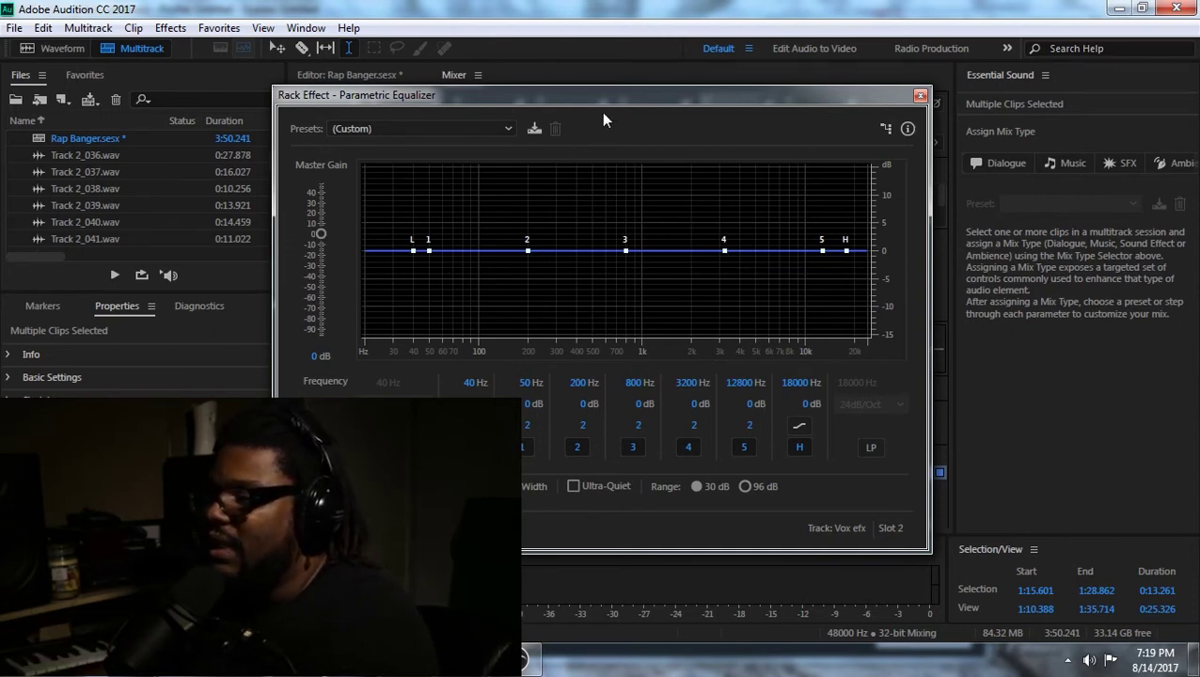
mouse_move(527, 252)
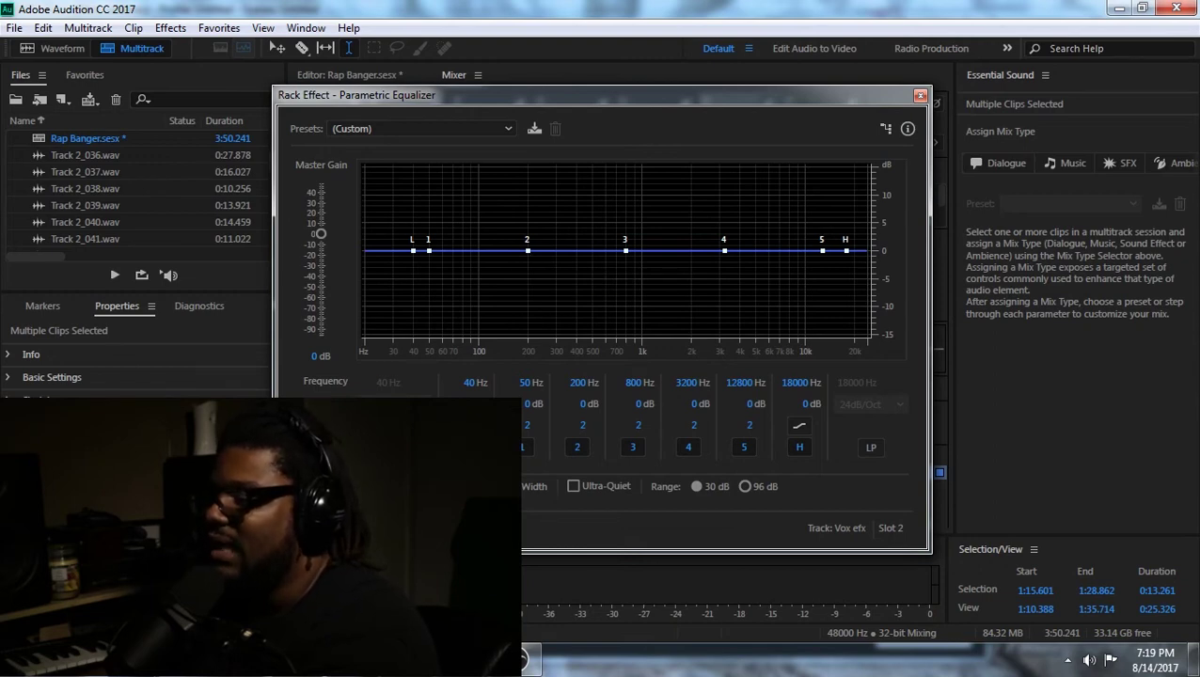
Enable the EQ high-pass filter and settle its cutoff at about 66 Hz.
left_click(387, 447)
left_click_drag(410, 253, 448, 254)
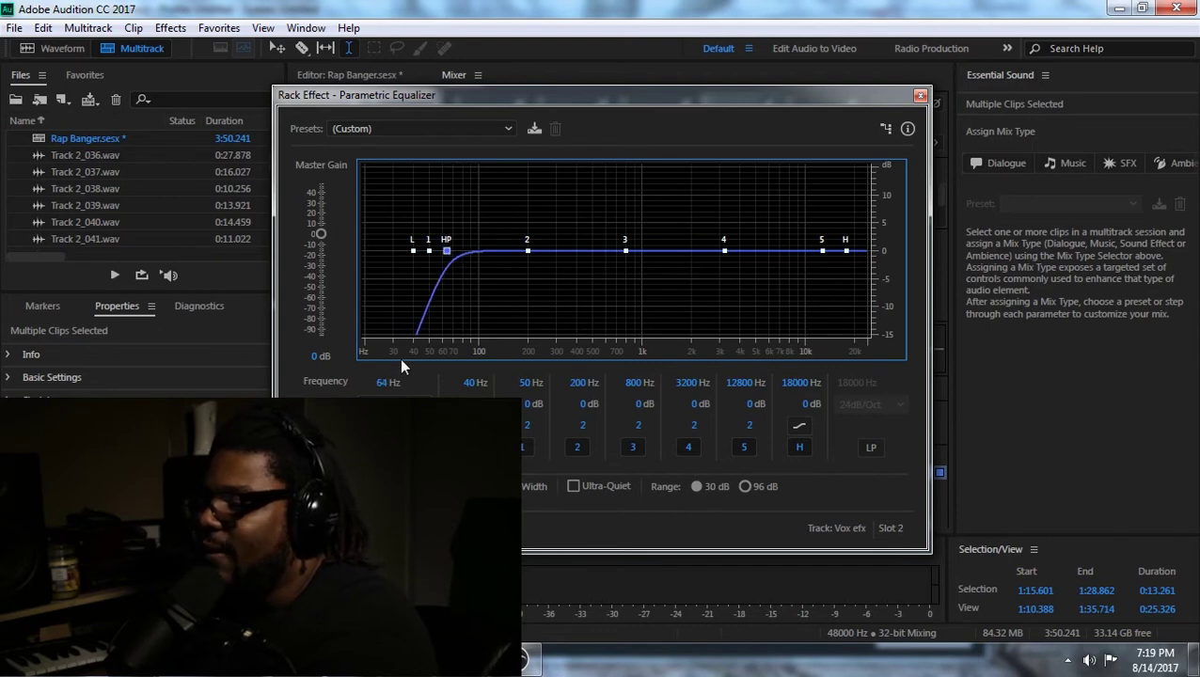
left_click(377, 382)
type("60")
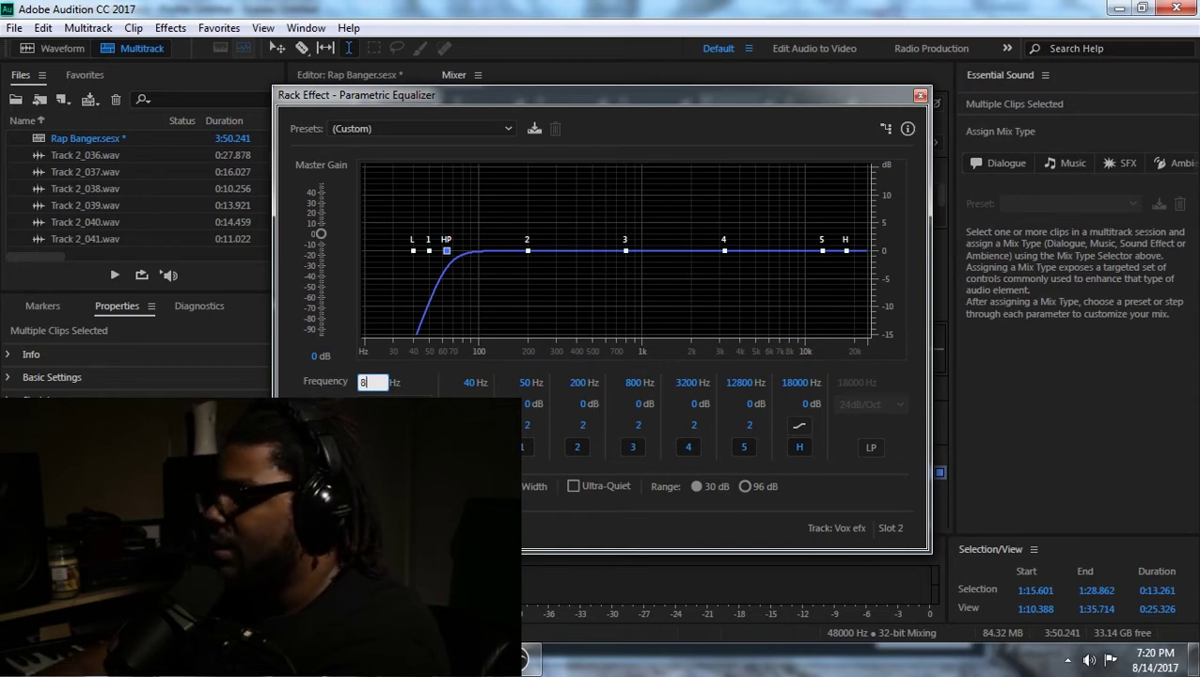
type("80")
key("Return")
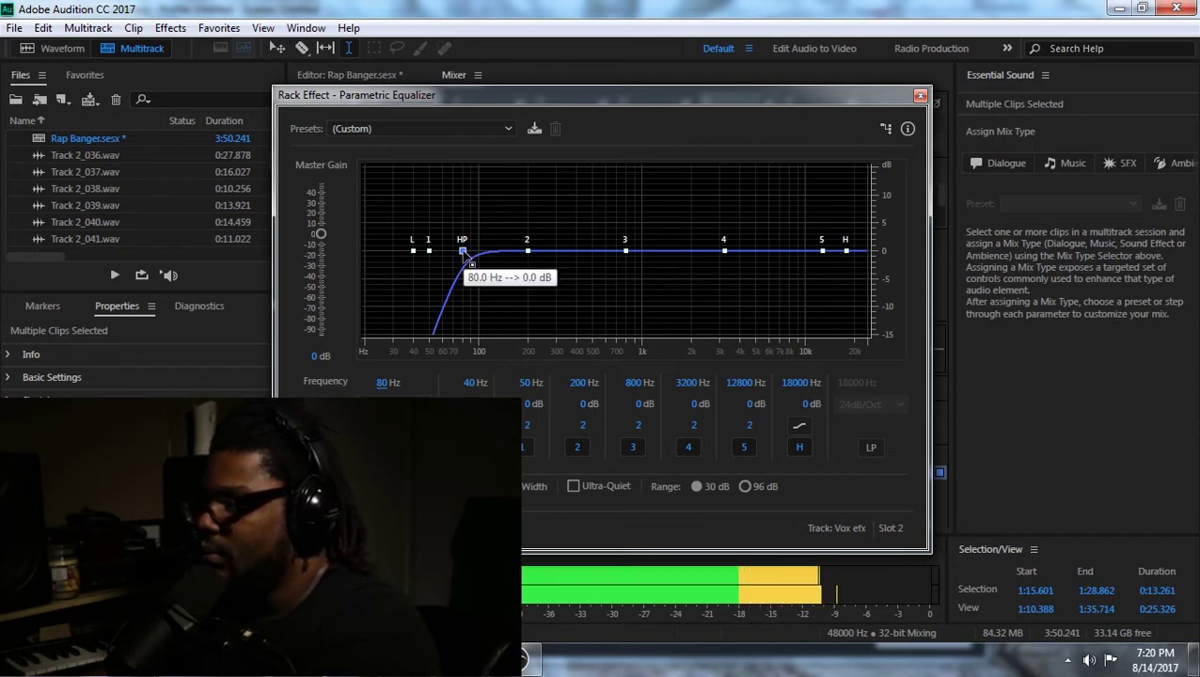
left_click_drag(465, 250, 456, 255)
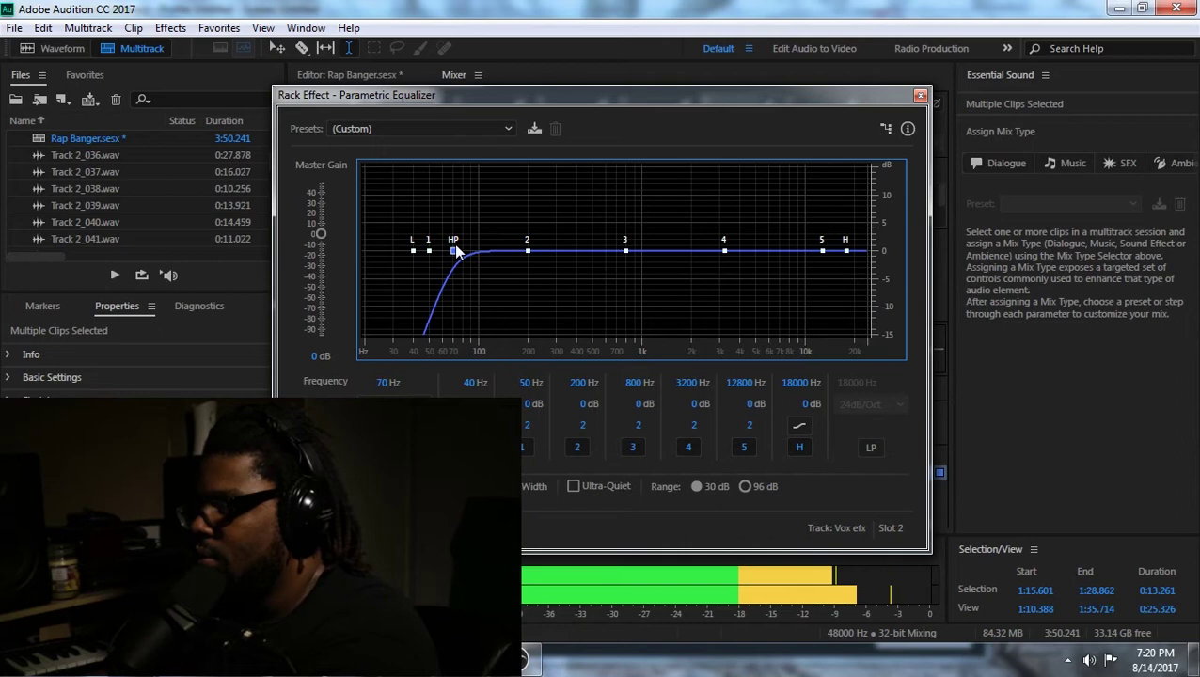
left_click_drag(454, 253, 449, 252)
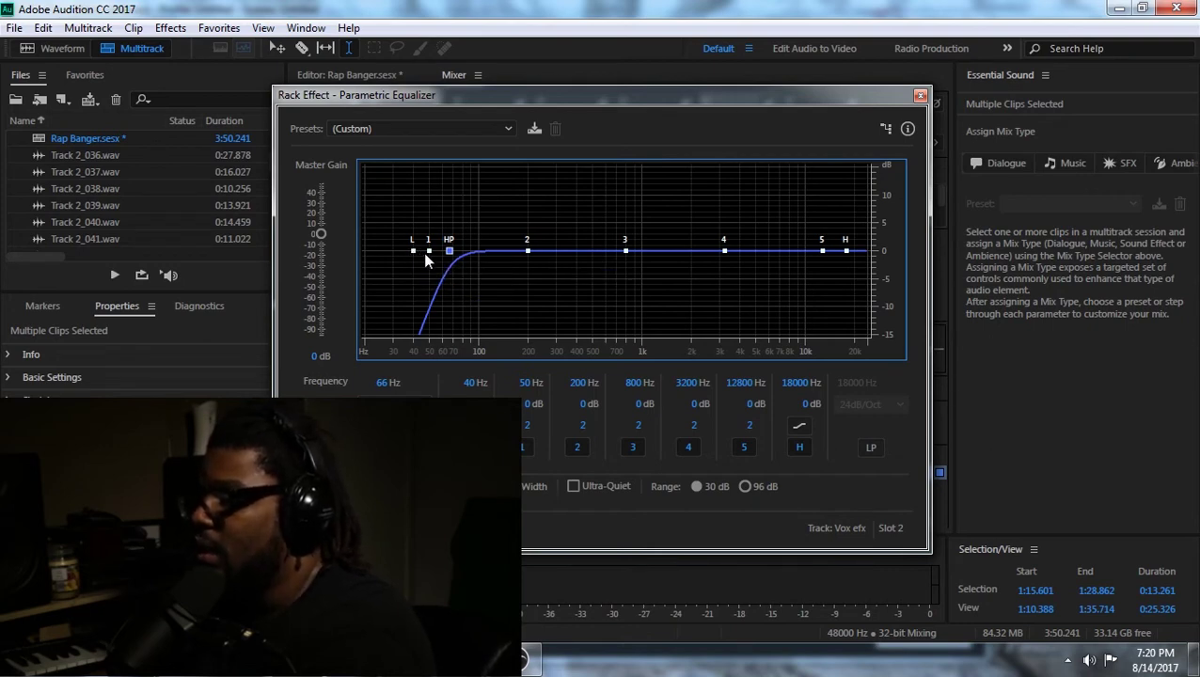
Change EQ band 1 around 244 Hz from a boost to a -2 dB cut.
left_click_drag(428, 251, 542, 178)
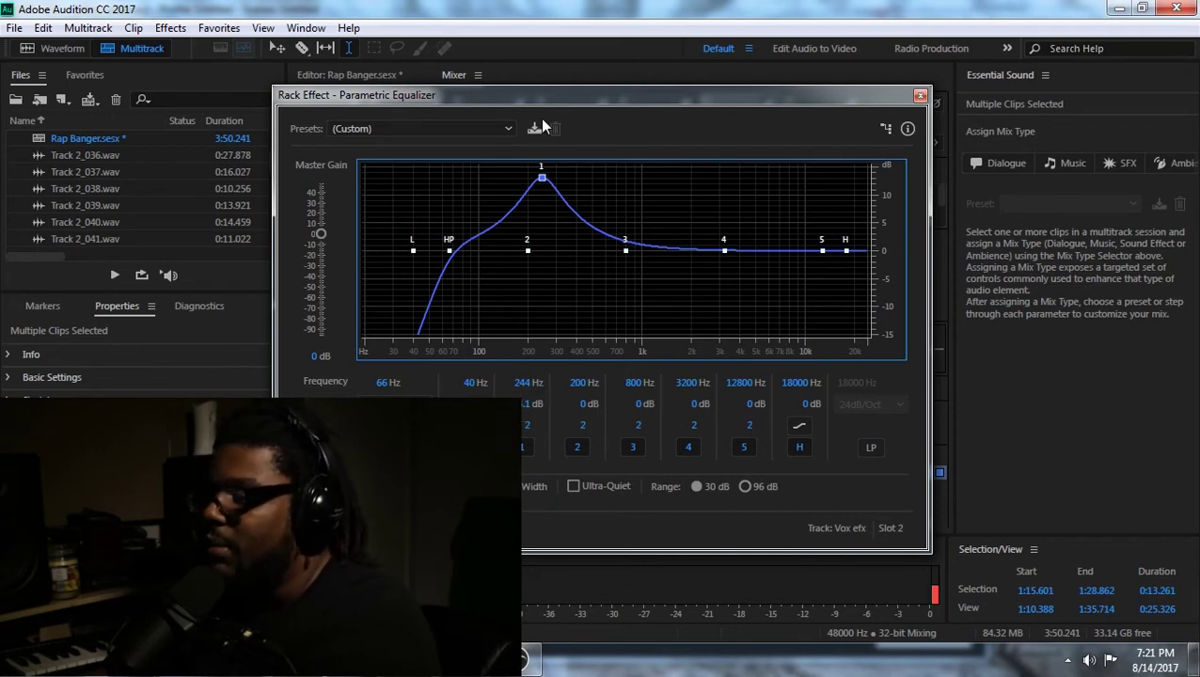
left_click(525, 405)
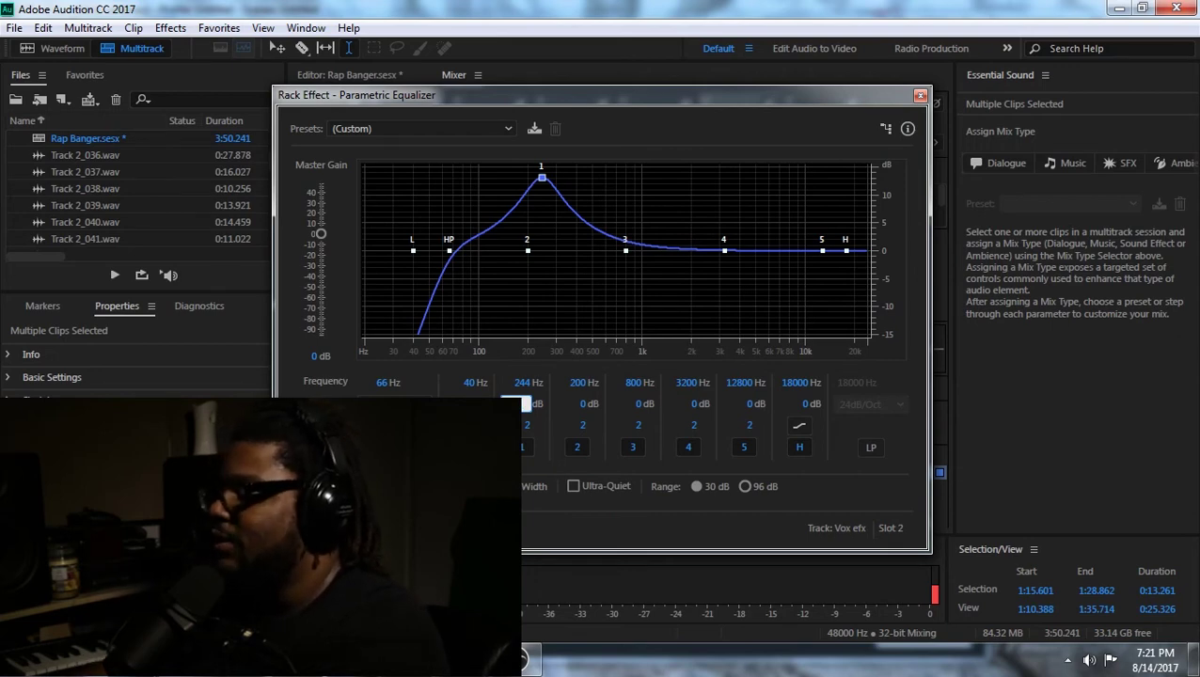
type("-2")
key("Return")
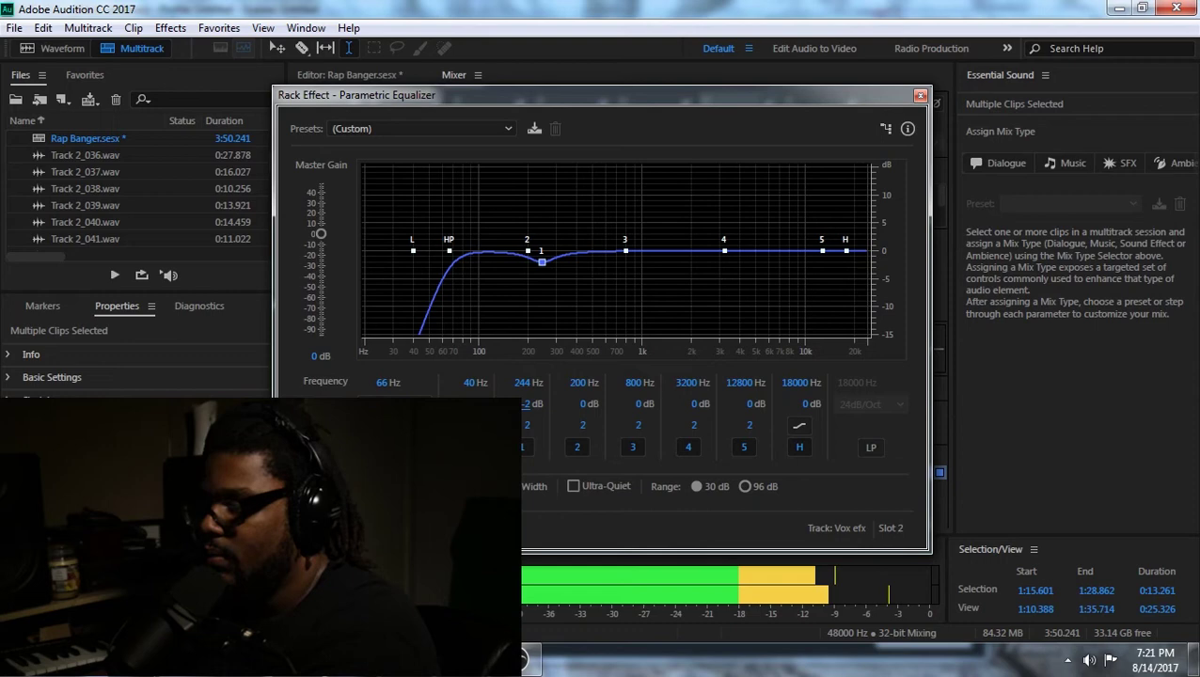
key("space")
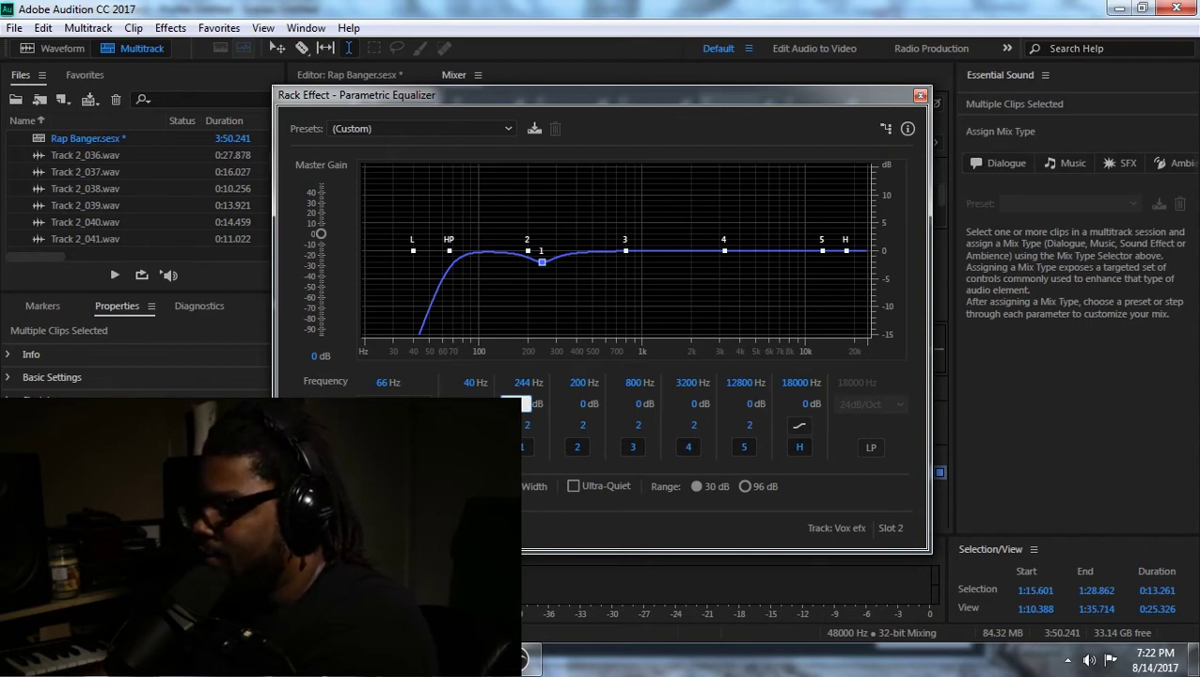
Place EQ band 2 at about 333 Hz and set its gain to 1.5 dB.
key("Return")
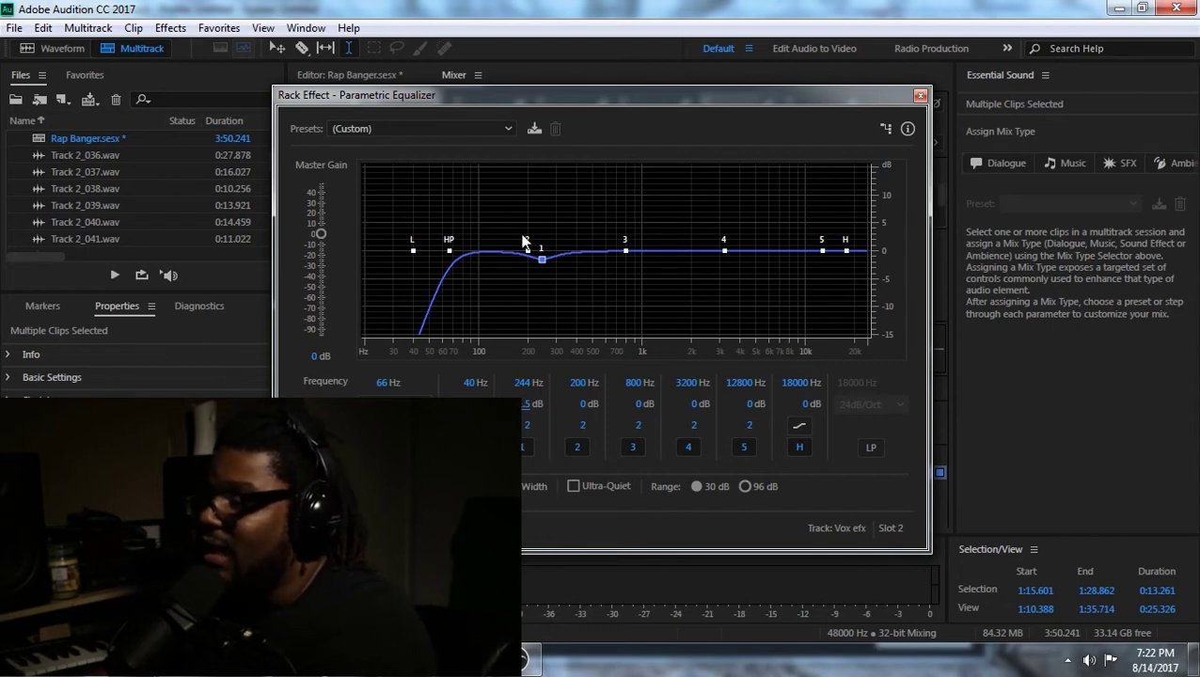
left_click_drag(524, 242, 557, 250)
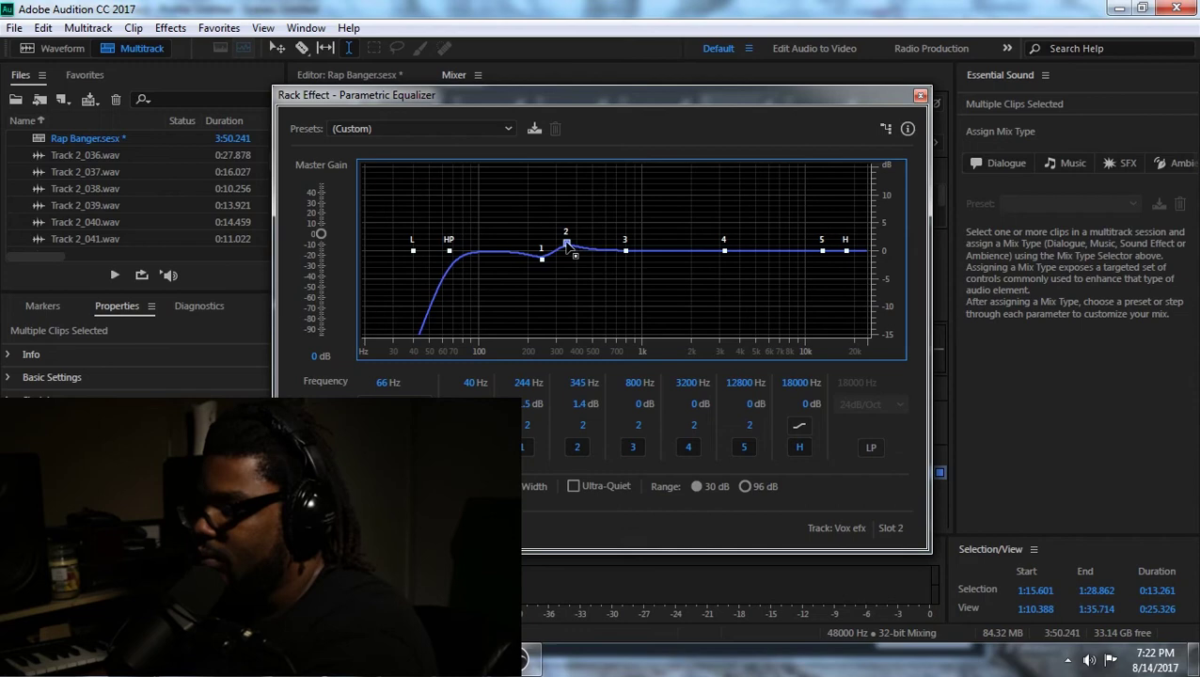
left_click_drag(574, 255, 573, 258)
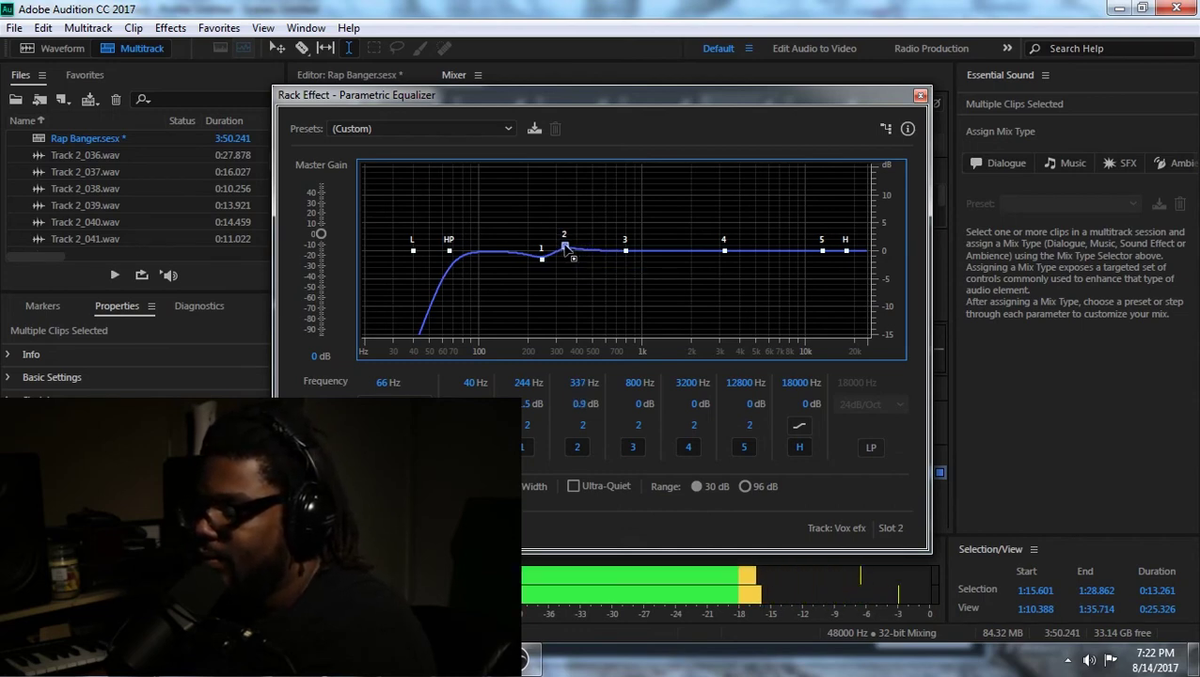
left_click_drag(572, 256, 579, 226)
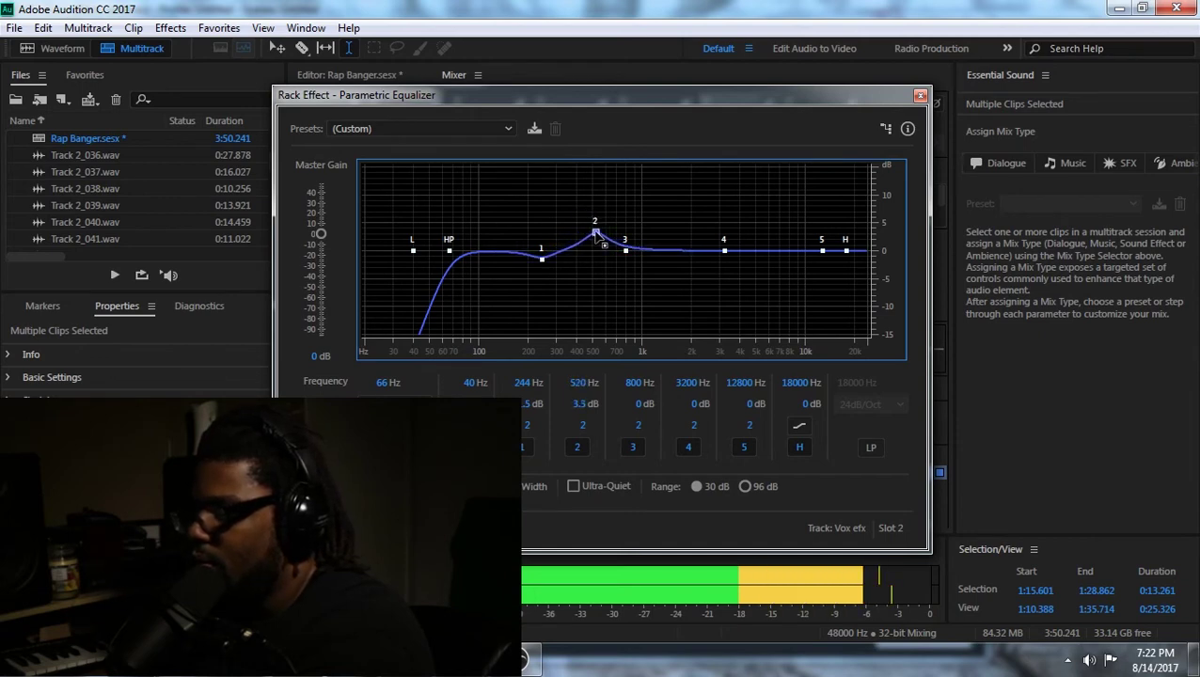
left_click_drag(596, 232, 566, 245)
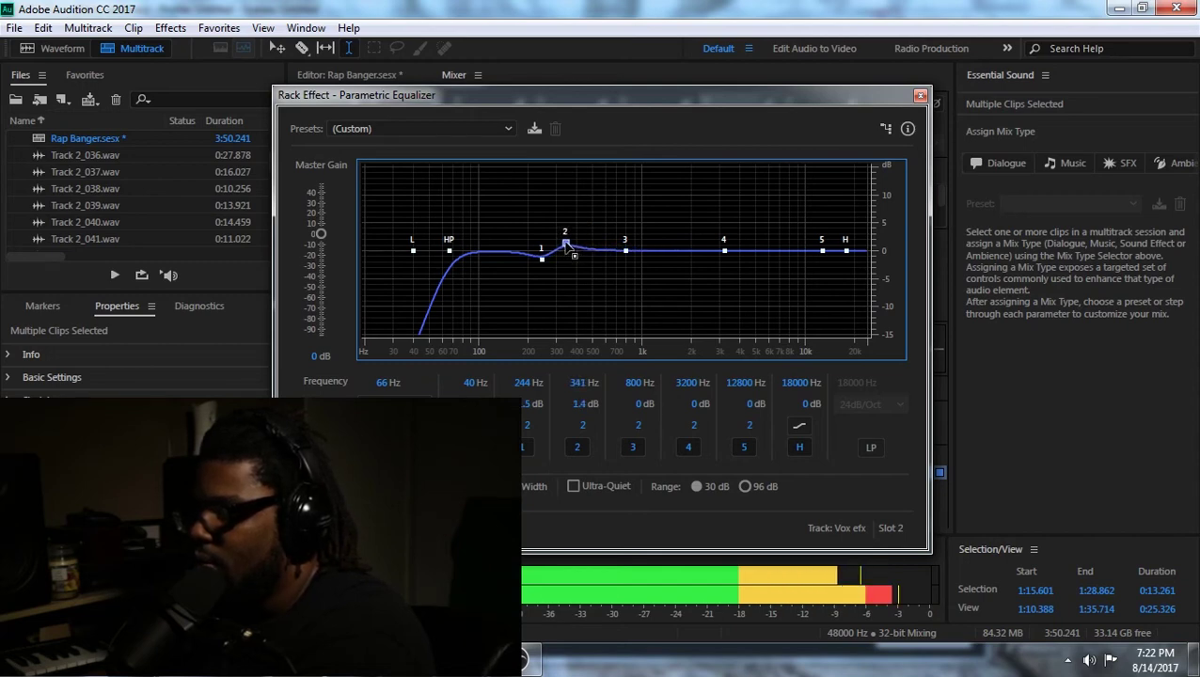
mouse_move(565, 254)
left_mouse_down()
mouse_move(561, 336)
mouse_move(528, 339)
mouse_move(575, 334)
mouse_move(567, 249)
left_mouse_up()
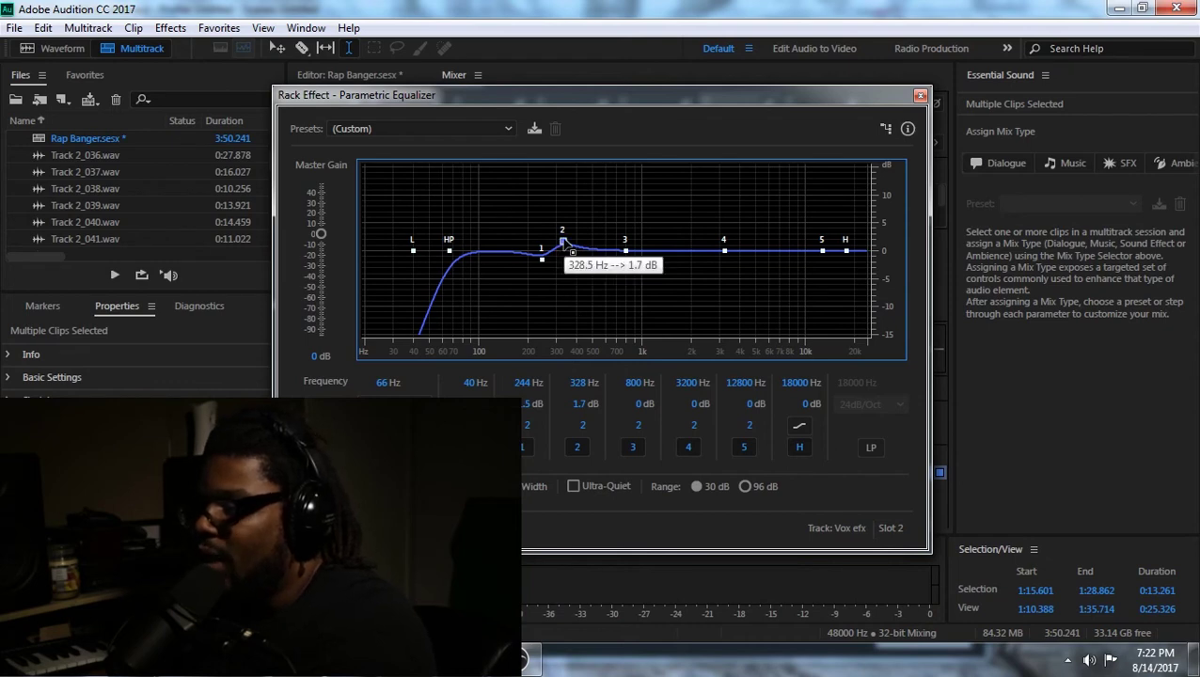
left_click_drag(565, 242, 564, 239)
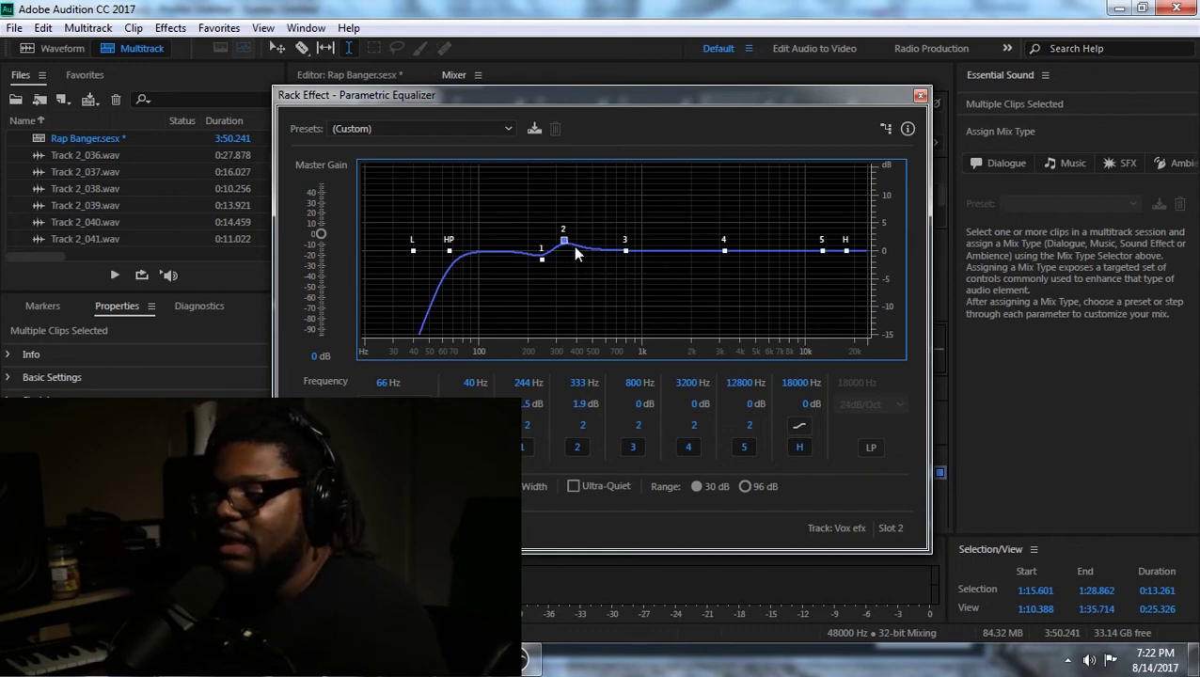
left_click(570, 403)
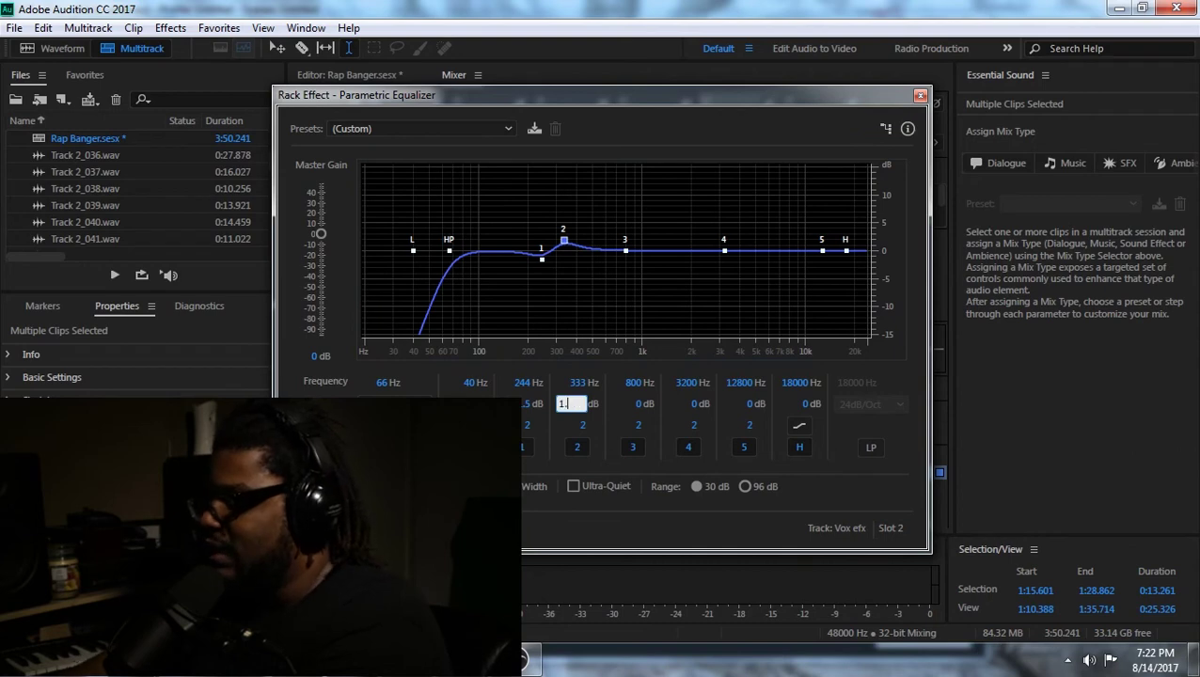
type("1.5")
key("Return")
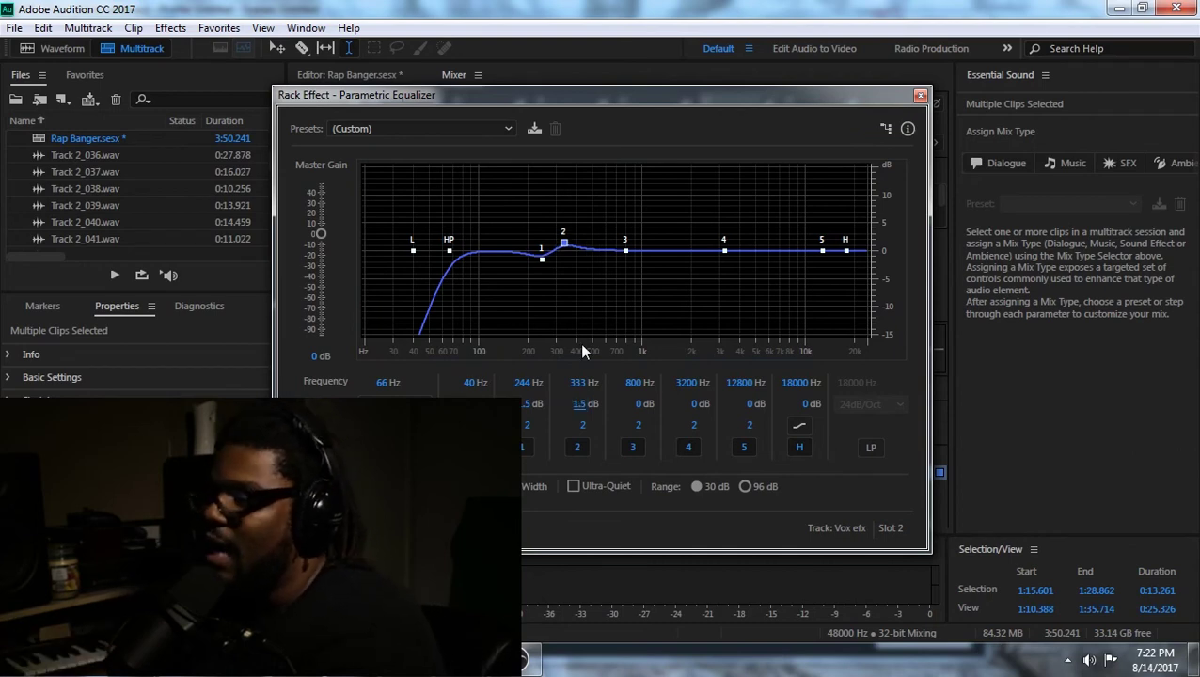
mouse_move(722, 252)
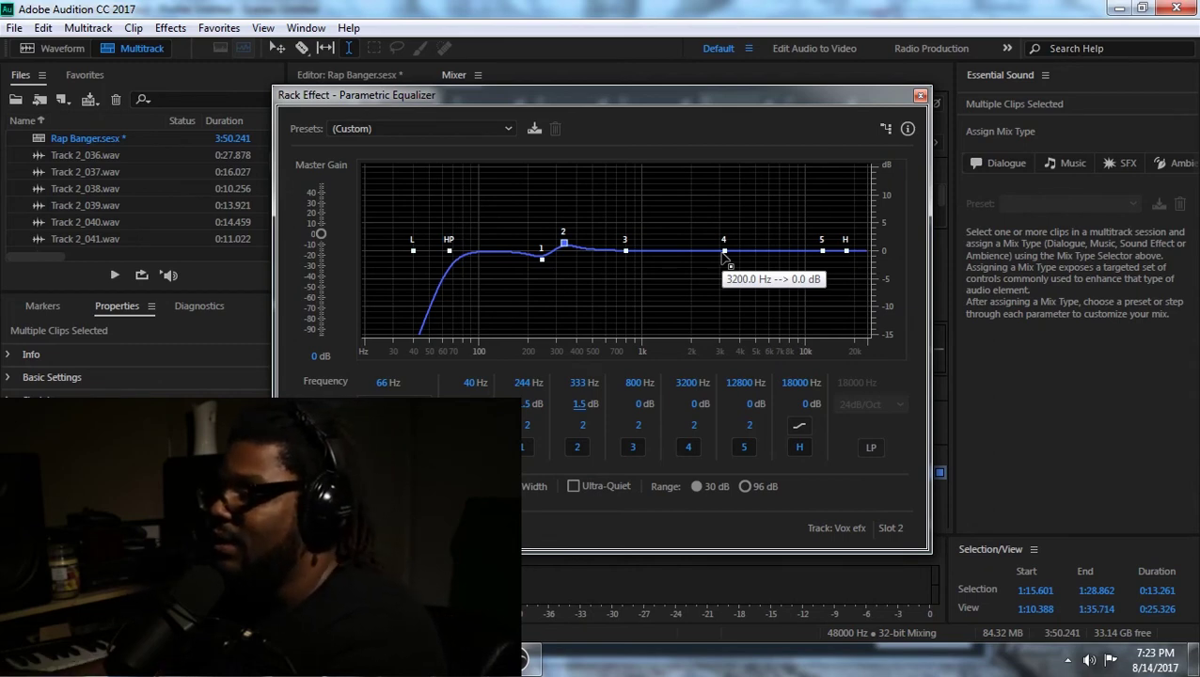
Move EQ band 3 to about 1084 Hz with a slight 0.8 dB boost while listening.
key("space")
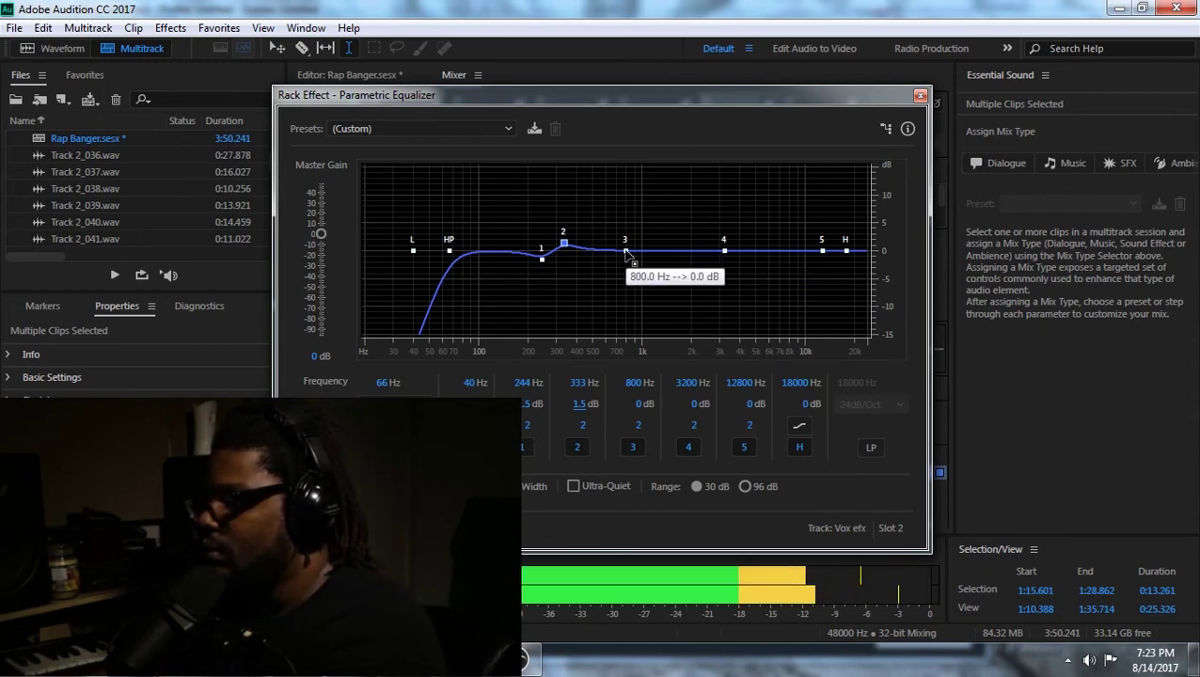
left_click_drag(625, 250, 669, 246)
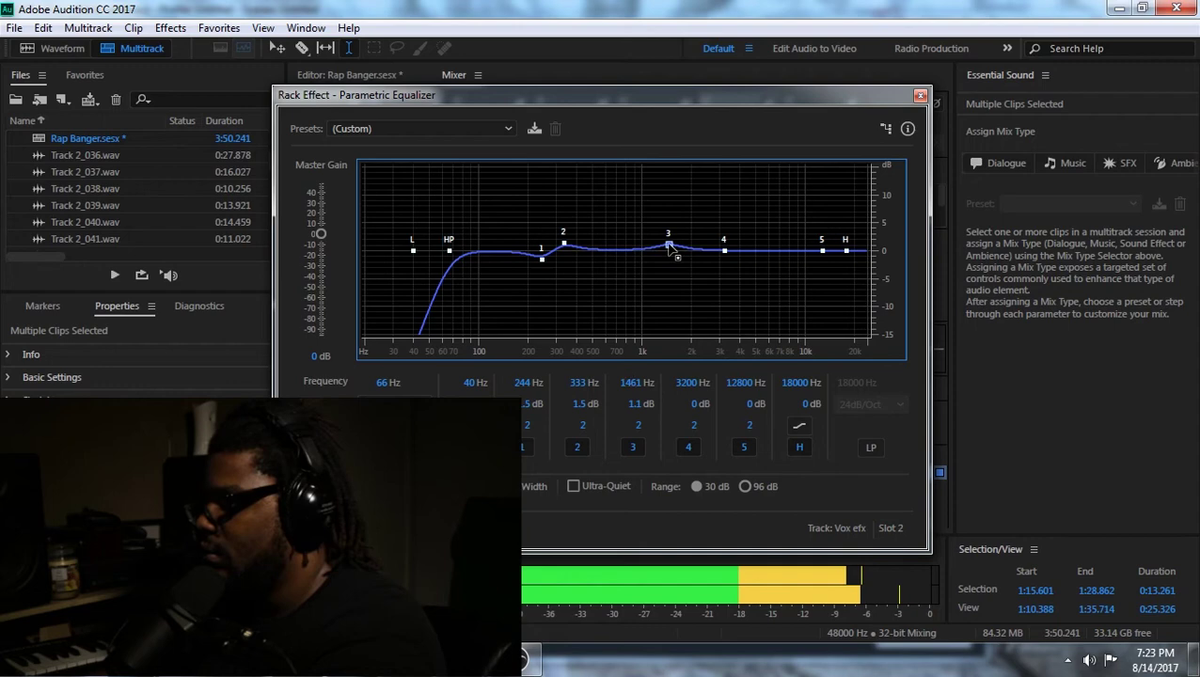
key("space")
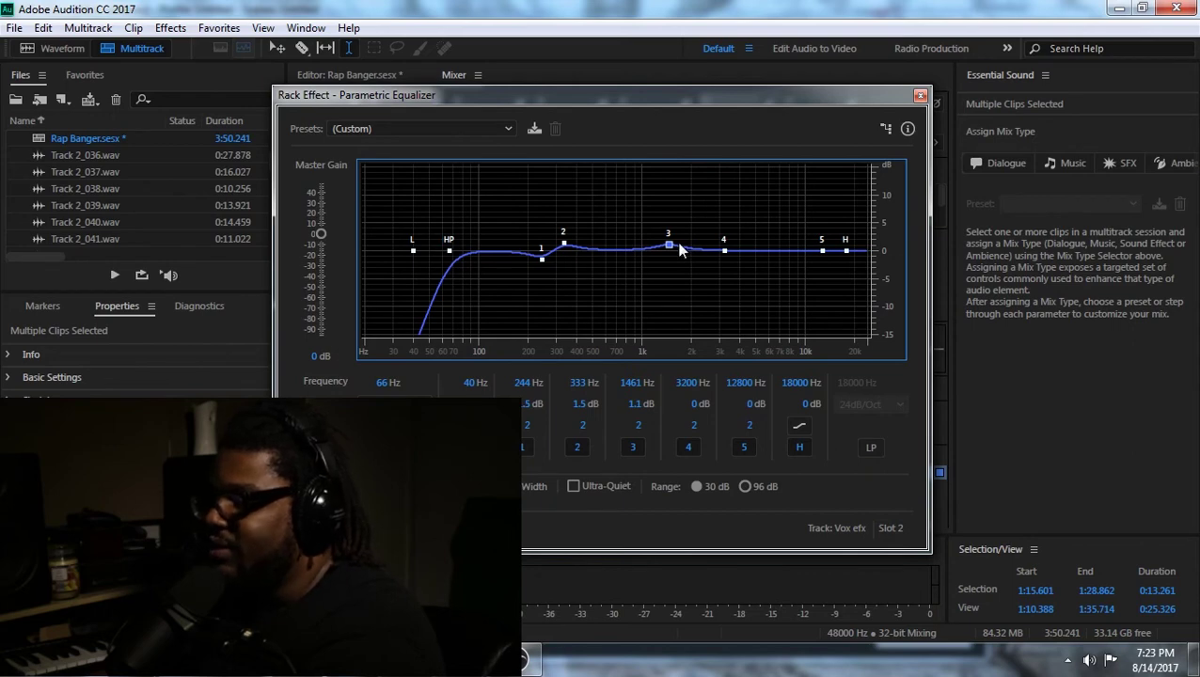
left_click_drag(669, 245, 667, 243)
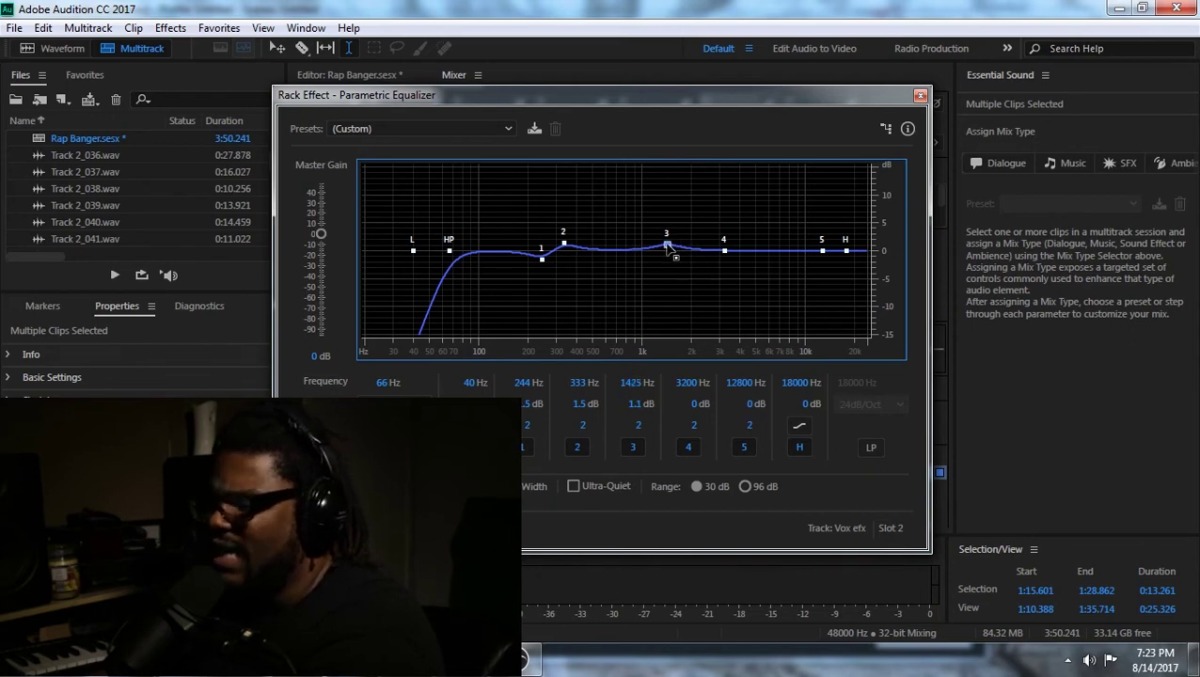
mouse_move(665, 247)
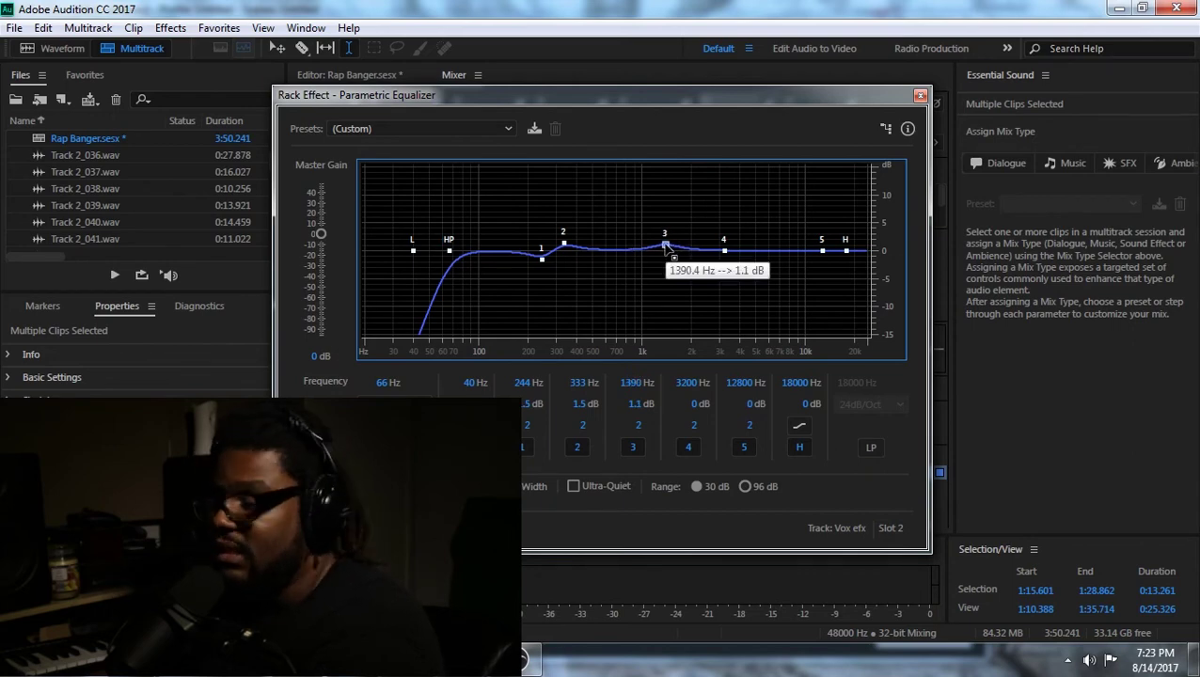
left_click_drag(670, 250, 649, 248)
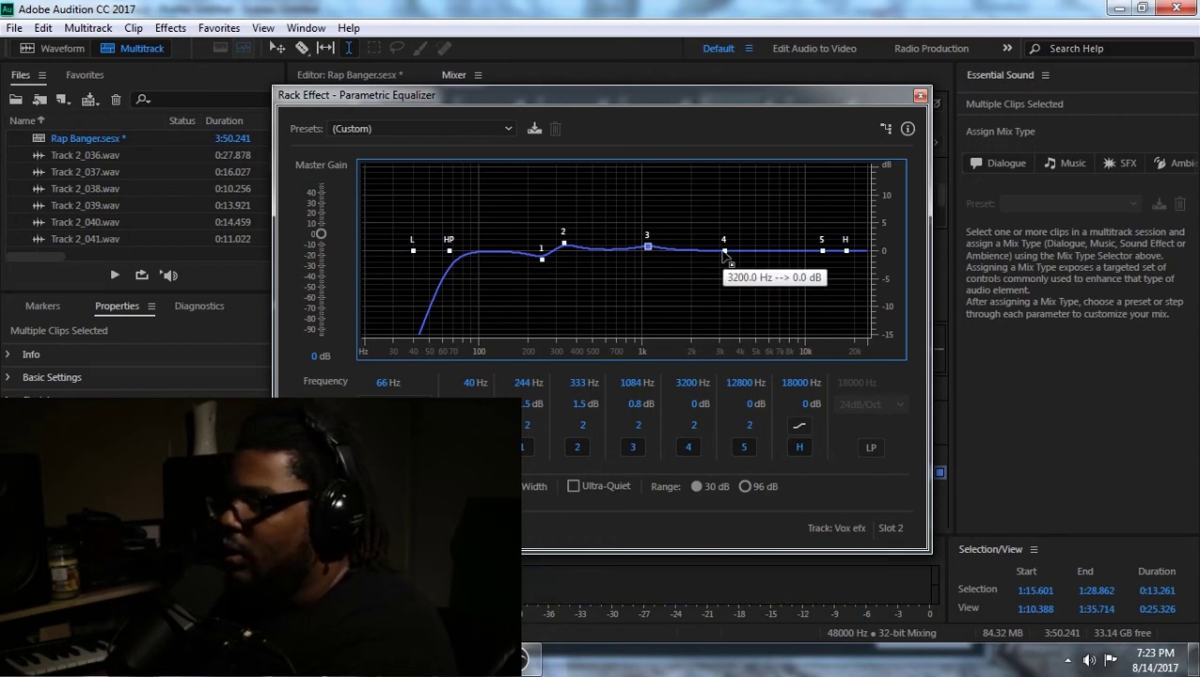
Drag EQ band 4 up to an 11.5 dB peak at about 4103 Hz.
left_click_drag(724, 252, 723, 252)
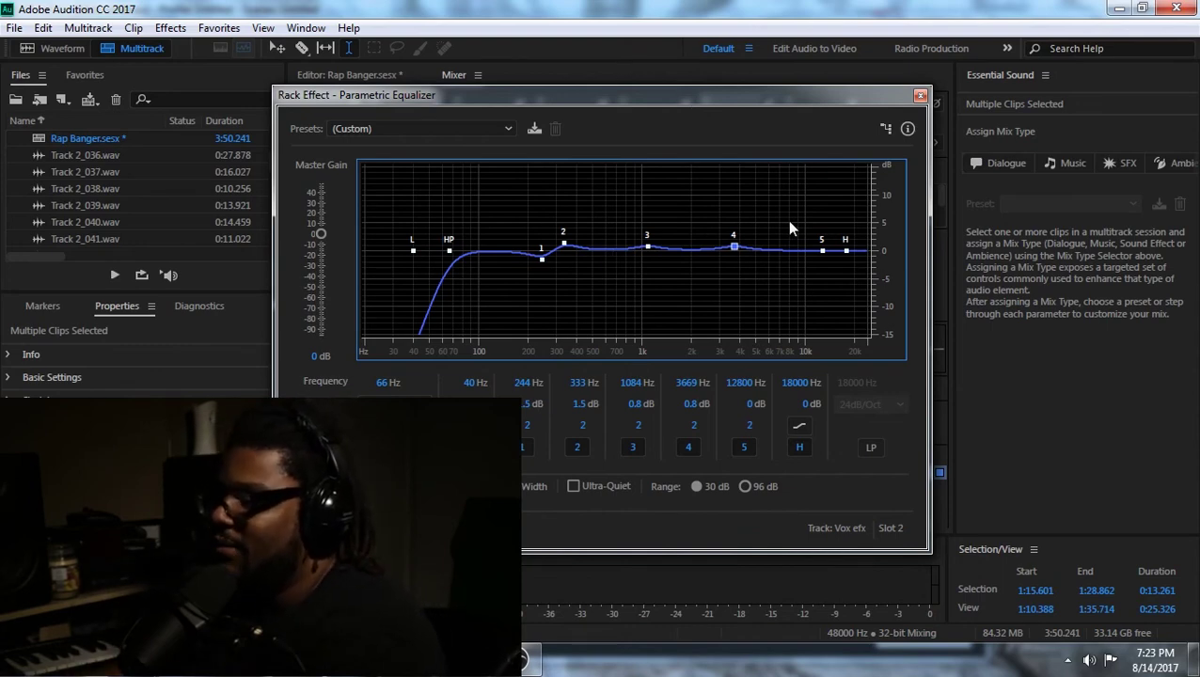
left_click_drag(732, 247, 731, 244)
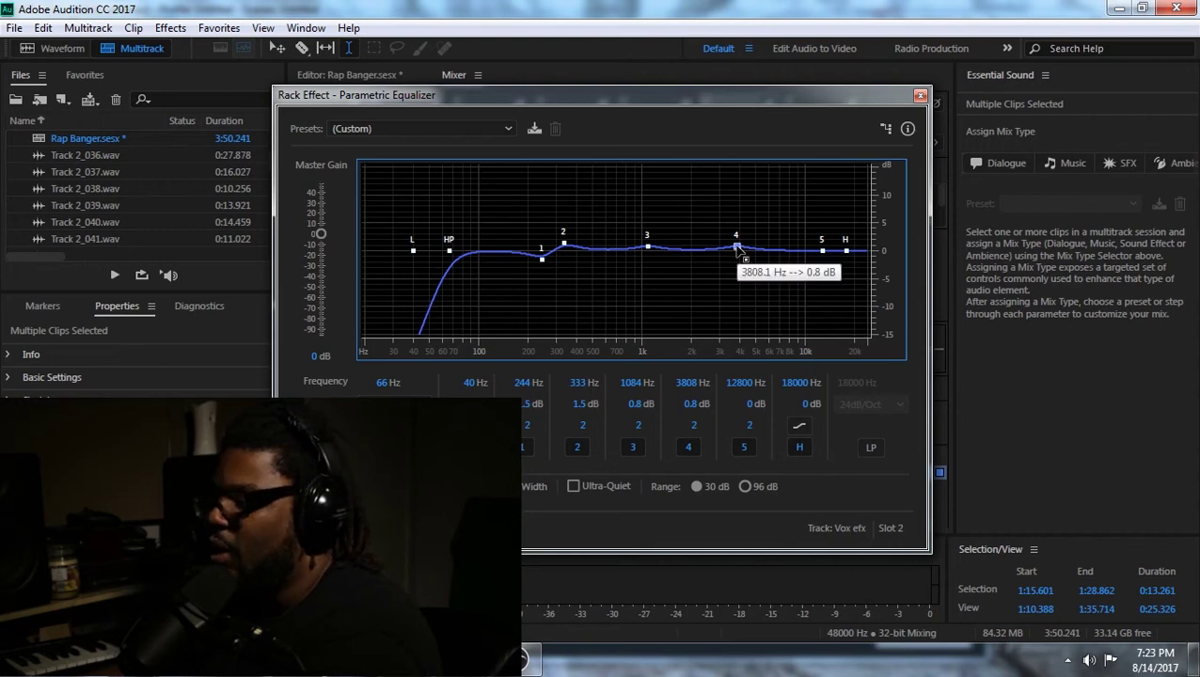
left_click_drag(737, 248, 741, 187)
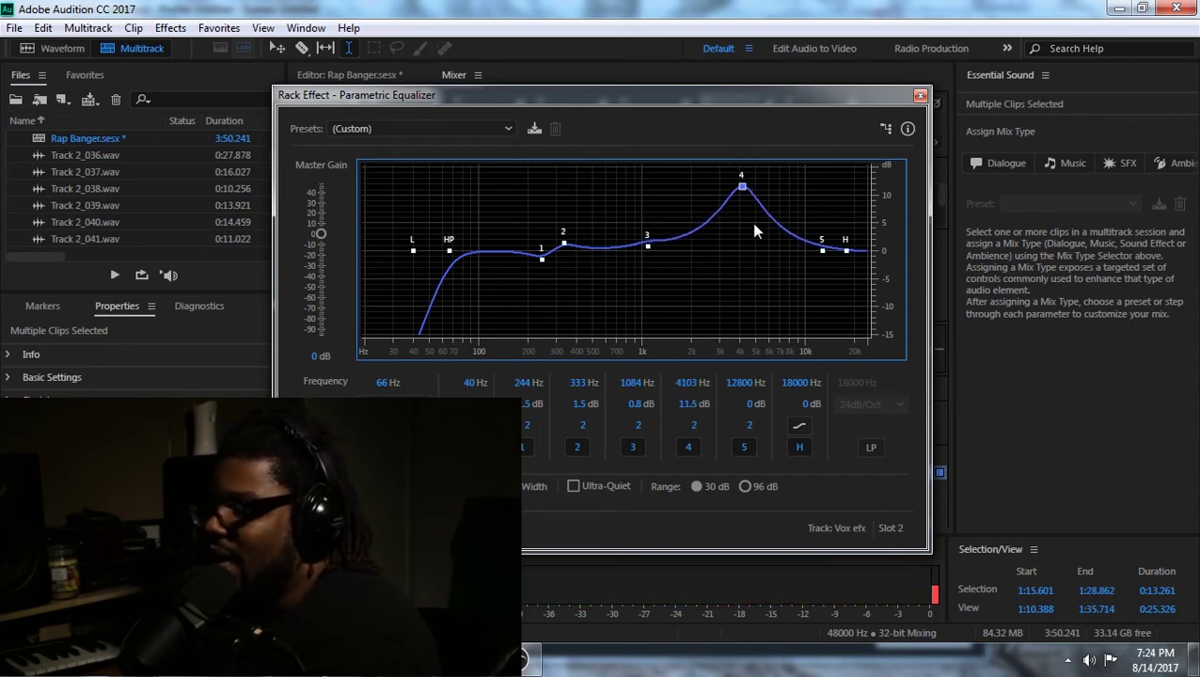
Clear the clipping indicator and pull band 4 down to a gentle 1.4 dB lift at 4103 Hz.
left_click(935, 595)
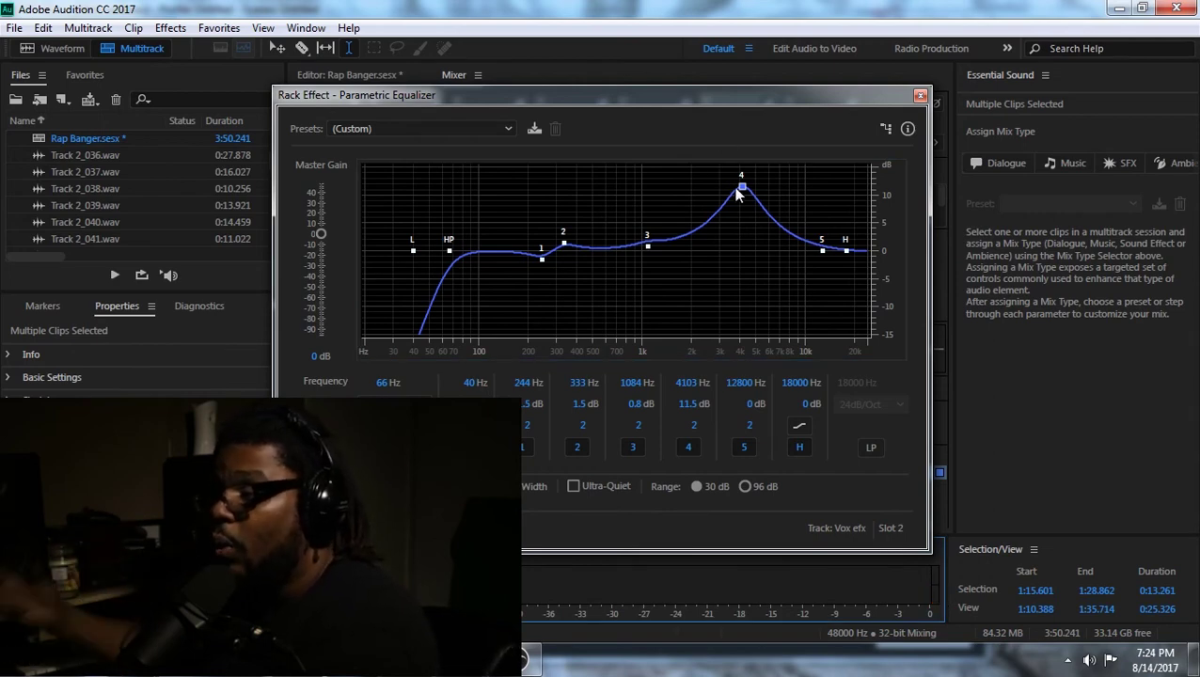
mouse_move(749, 194)
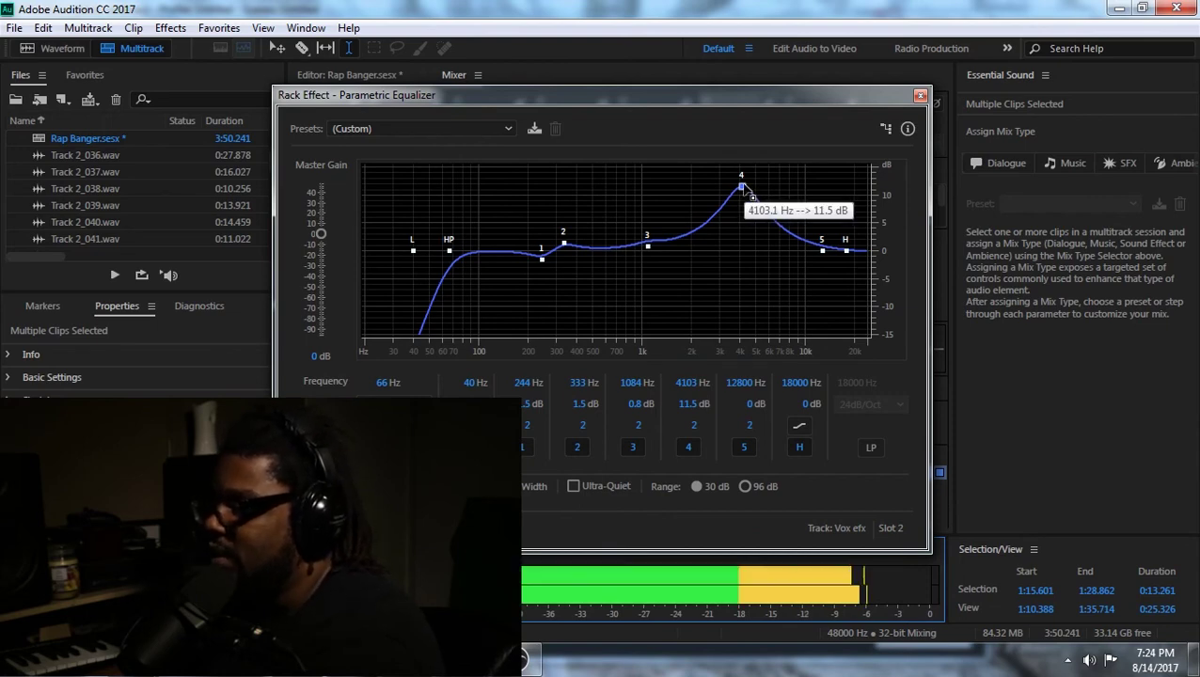
left_click_drag(749, 194, 743, 245)
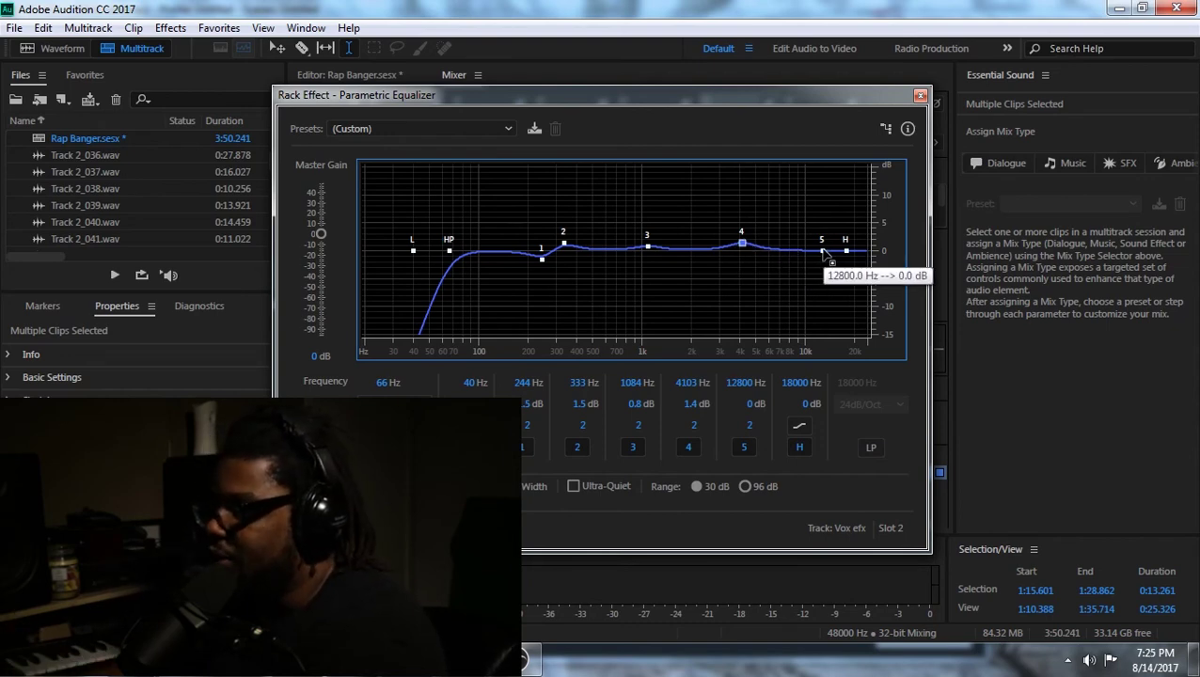
Move EQ band 5 down to about 9801 Hz, trimming its gain toward 0 dB.
key("space")
key("space")
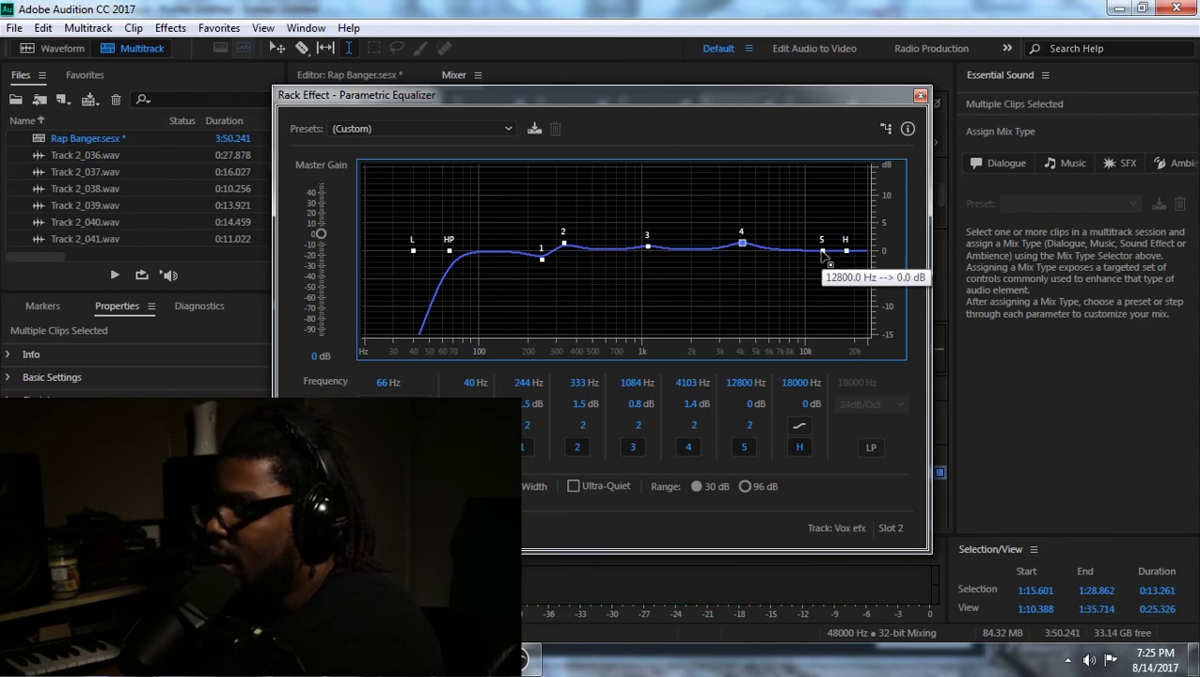
left_click_drag(822, 250, 808, 242)
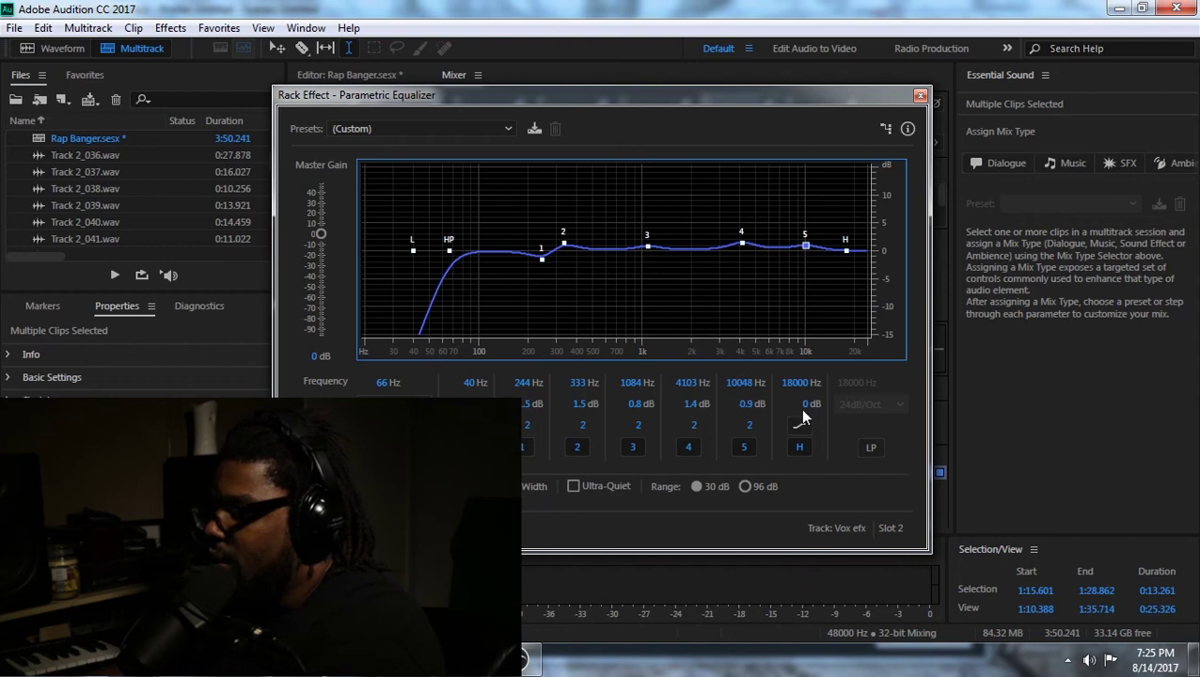
left_click_drag(805, 245, 807, 252)
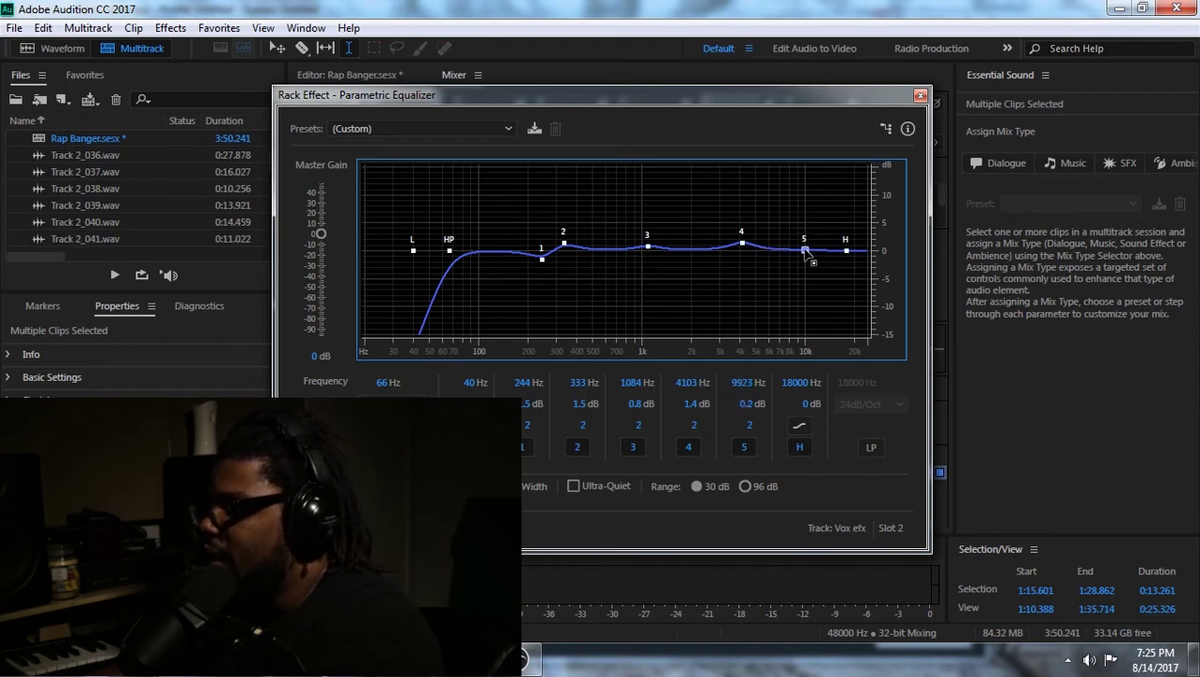
Set the high shelf to about 7835 Hz with a 1.3 dB lift, checking it in playback.
left_click_drag(845, 251, 799, 245)
mouse_move(801, 246)
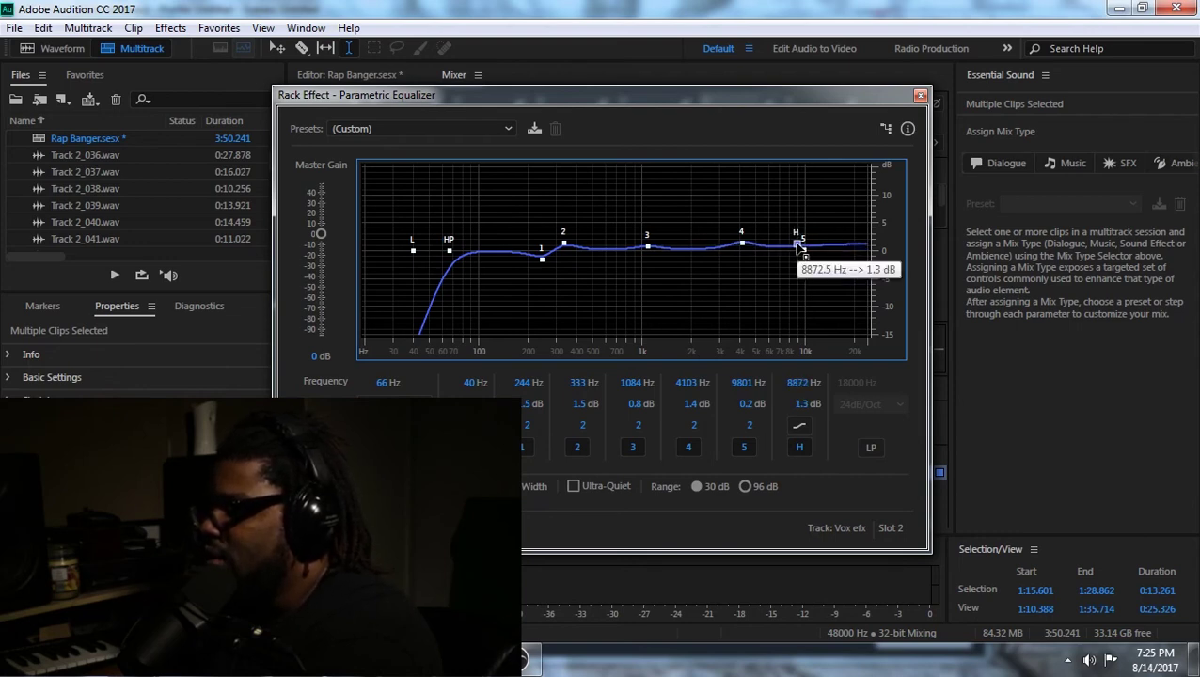
key("space")
left_click_drag(796, 245, 790, 248)
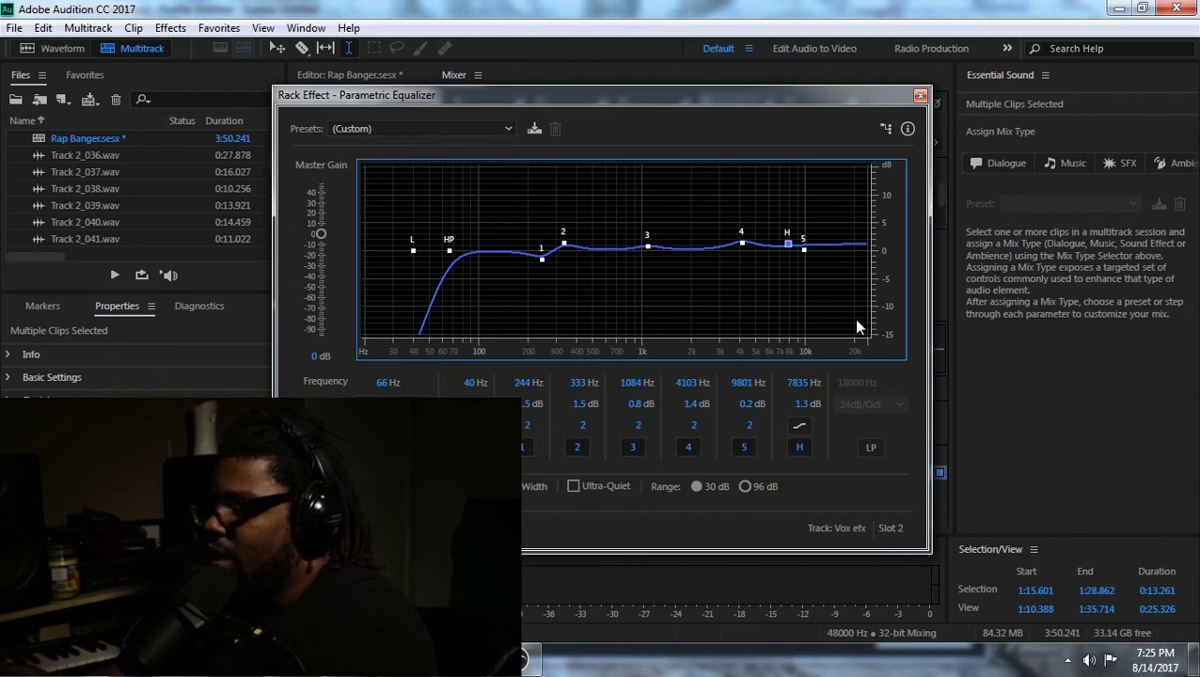
mouse_move(789, 247)
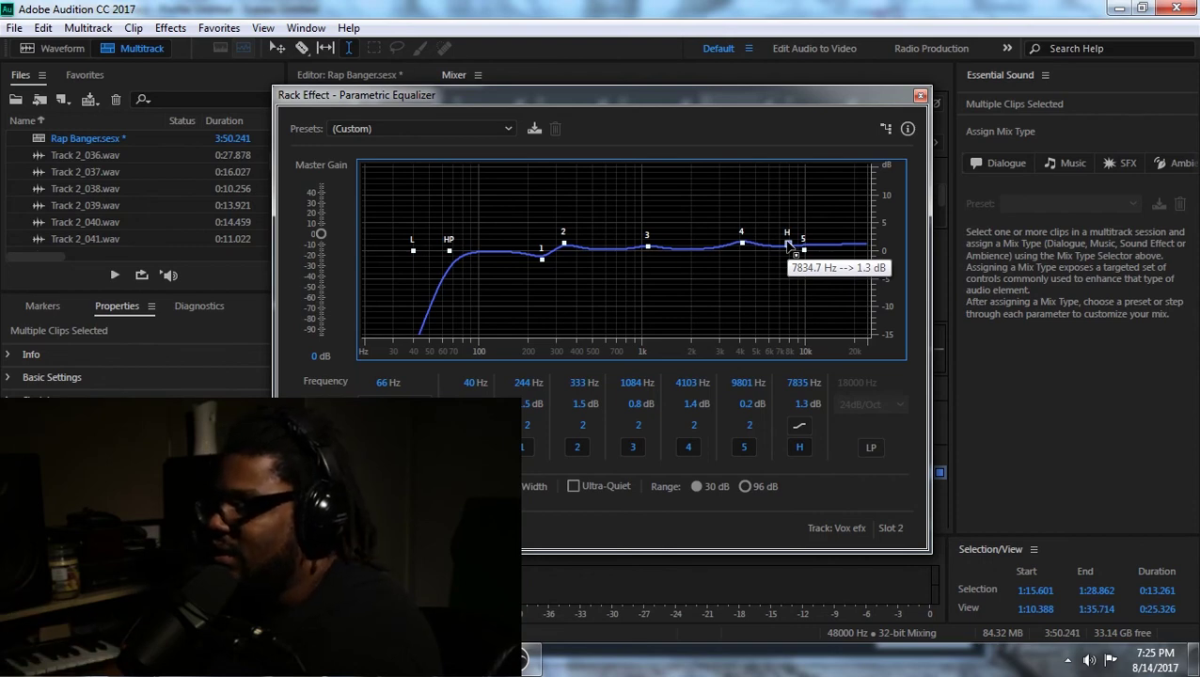
key("space")
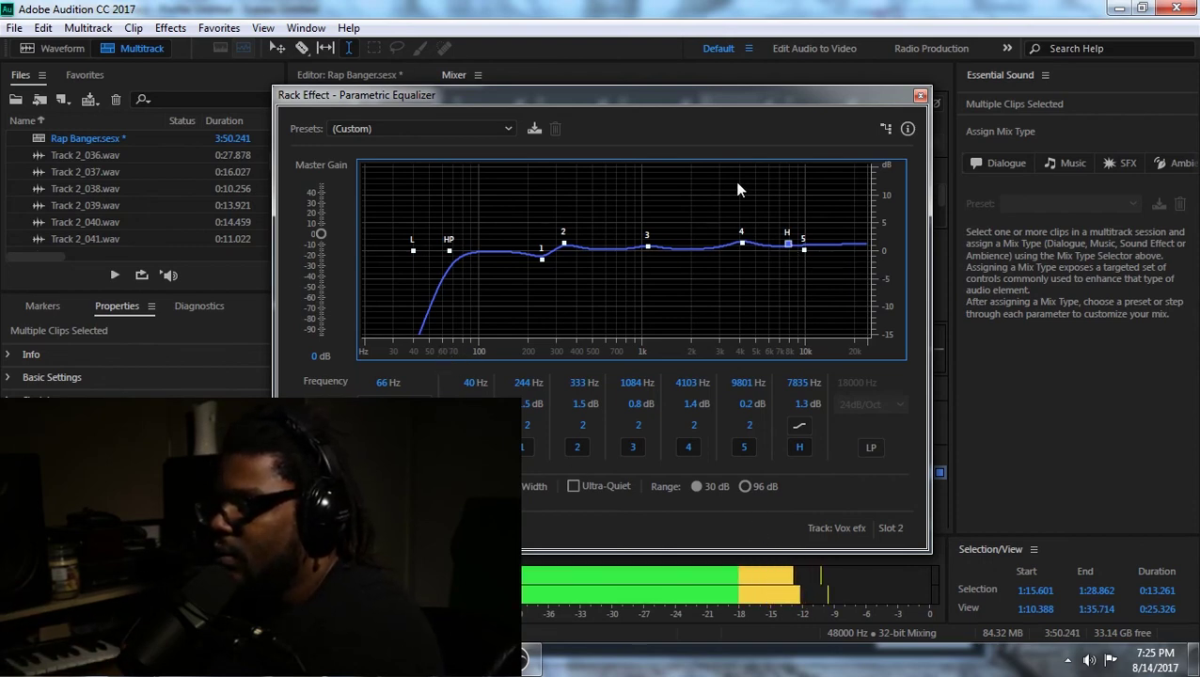
key("space")
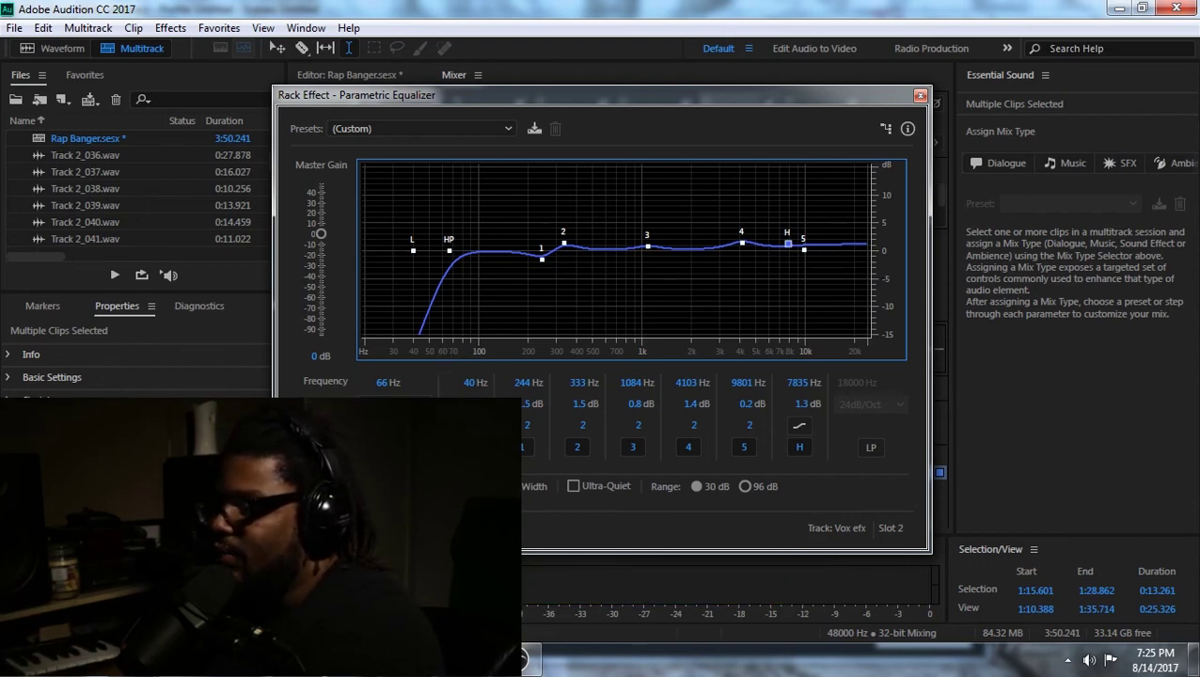
left_click(919, 96)
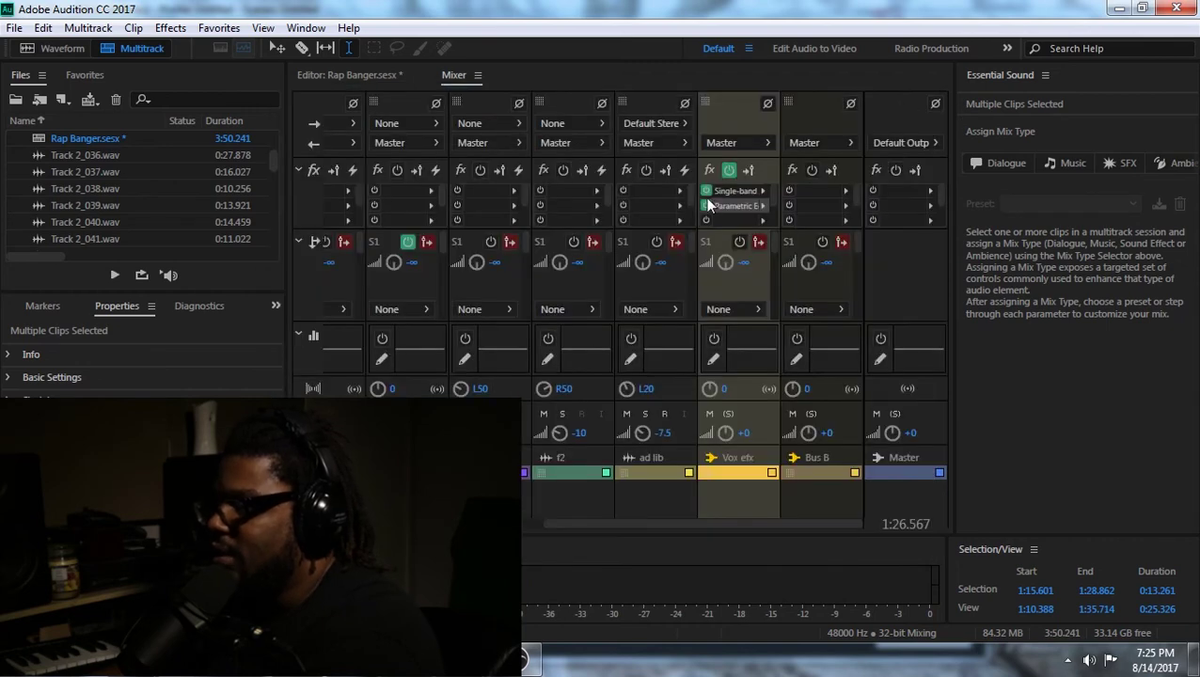
key("space")
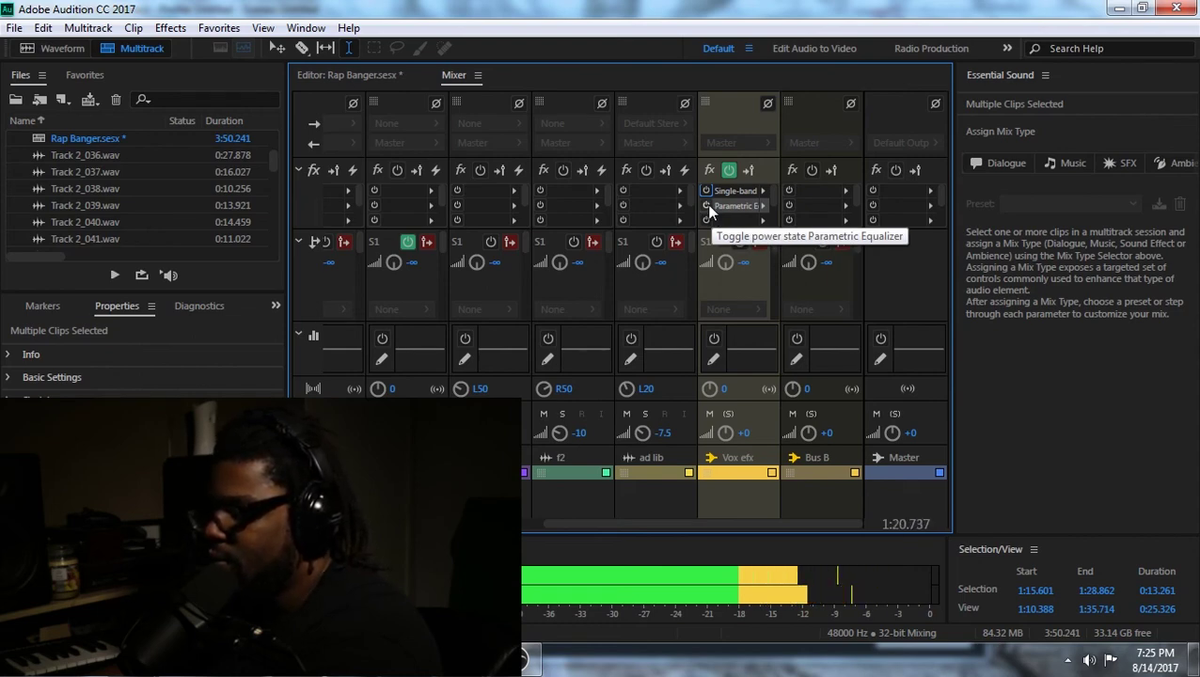
left_click(706, 205)
left_click(707, 190)
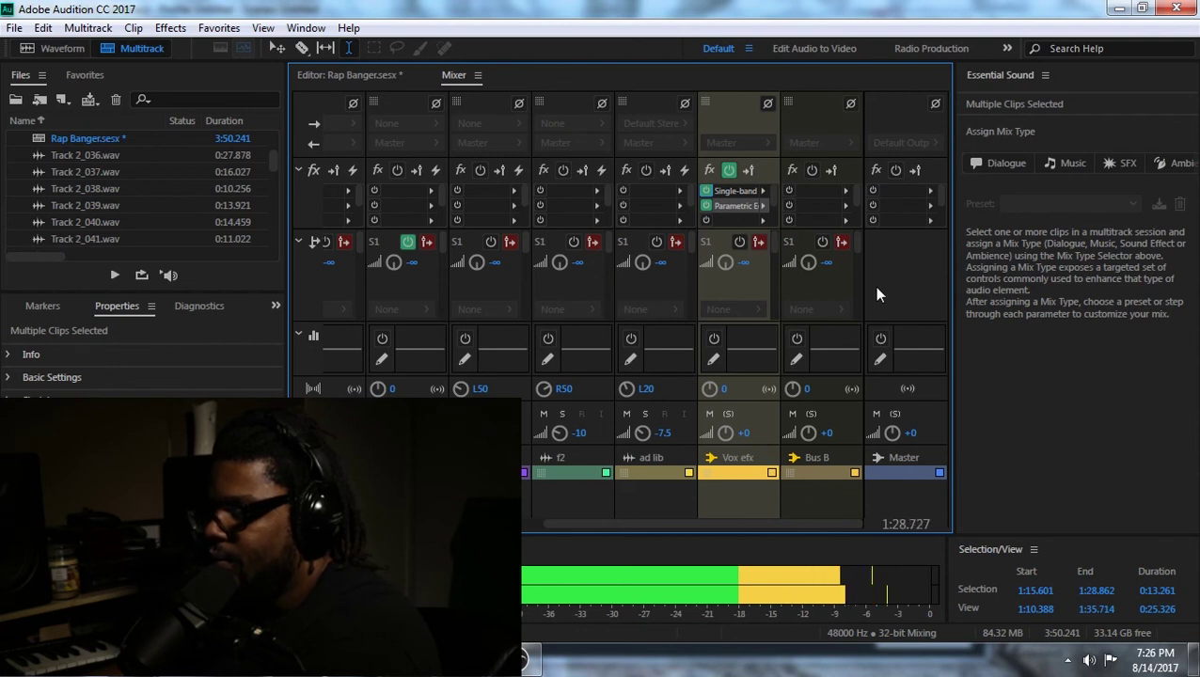
key("space")
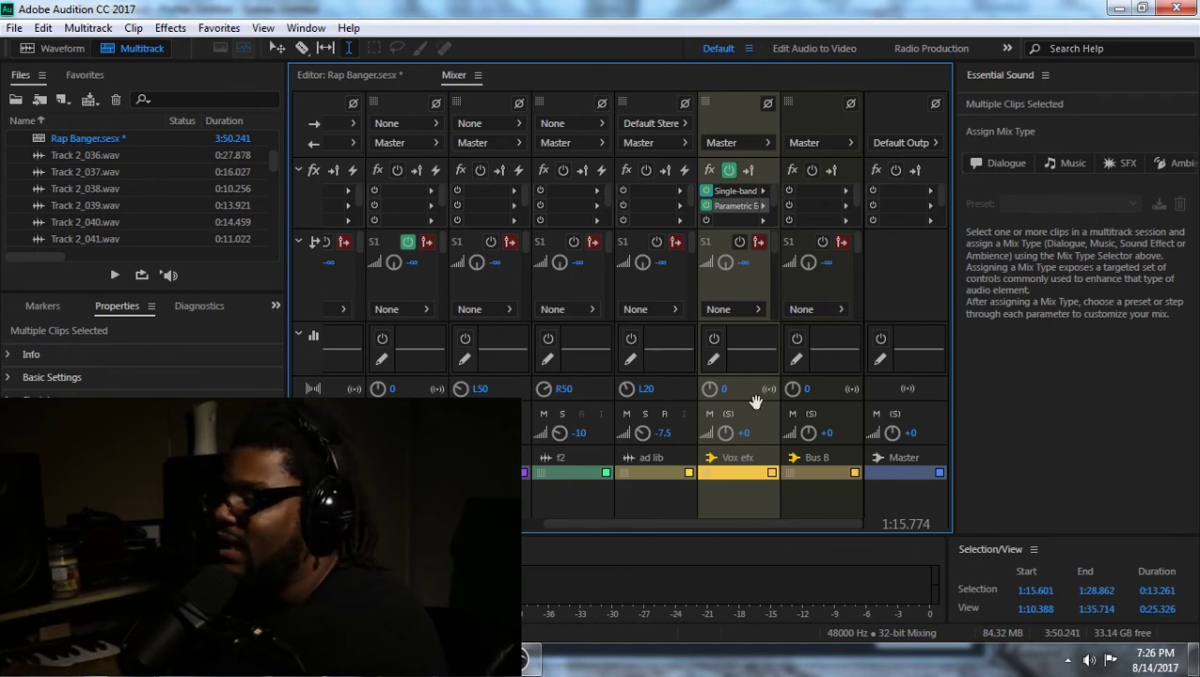
key("space")
left_click(707, 205)
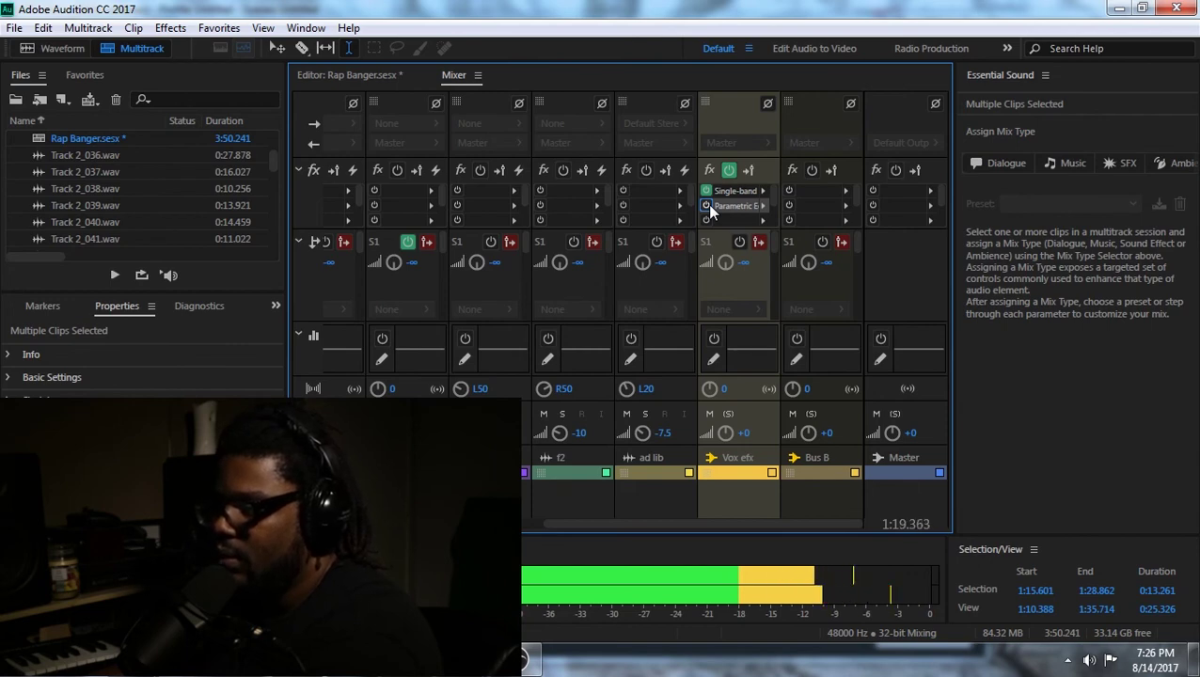
left_click(707, 205)
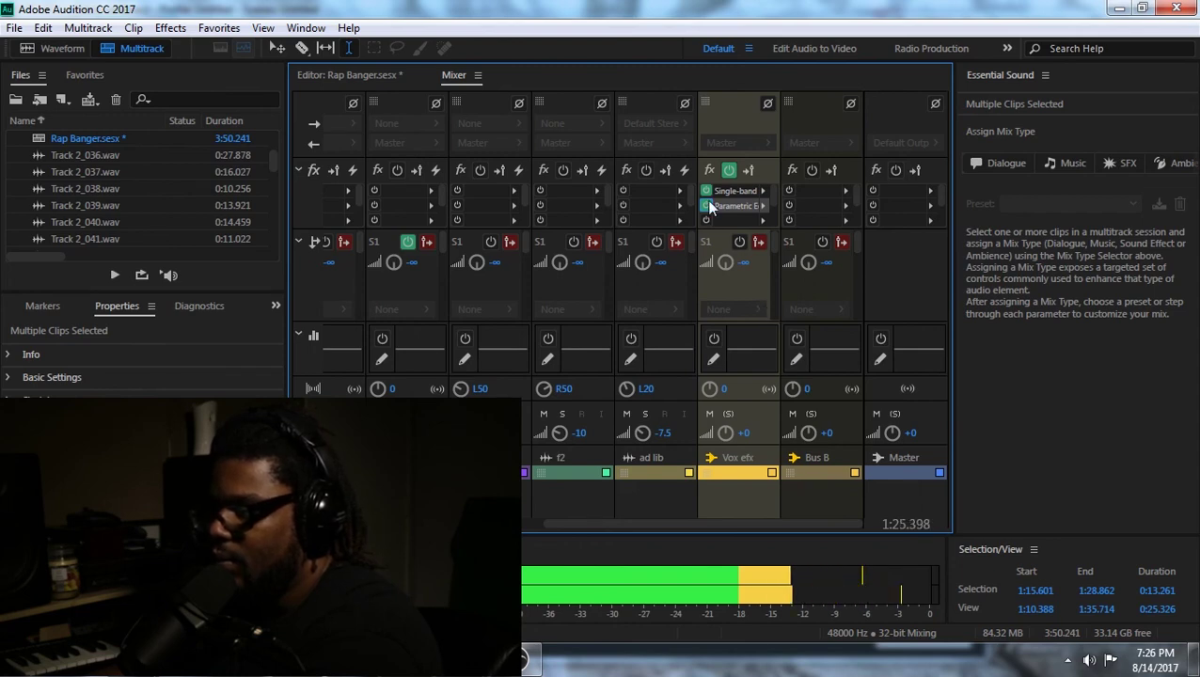
key("space")
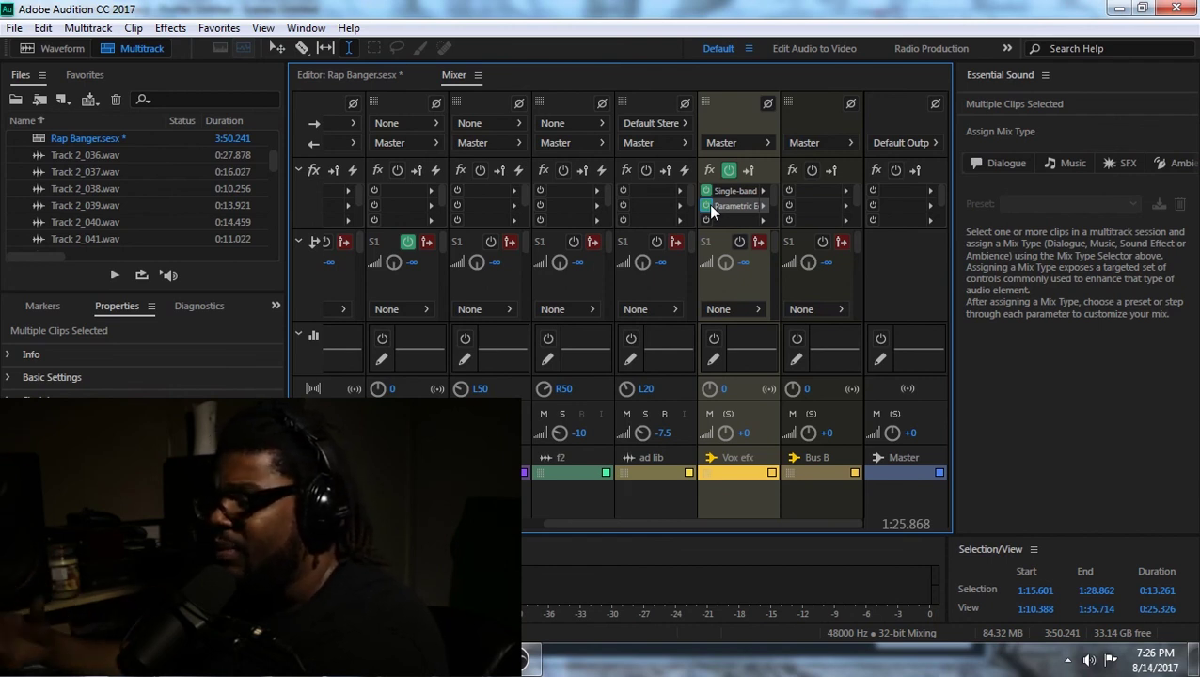
key("space")
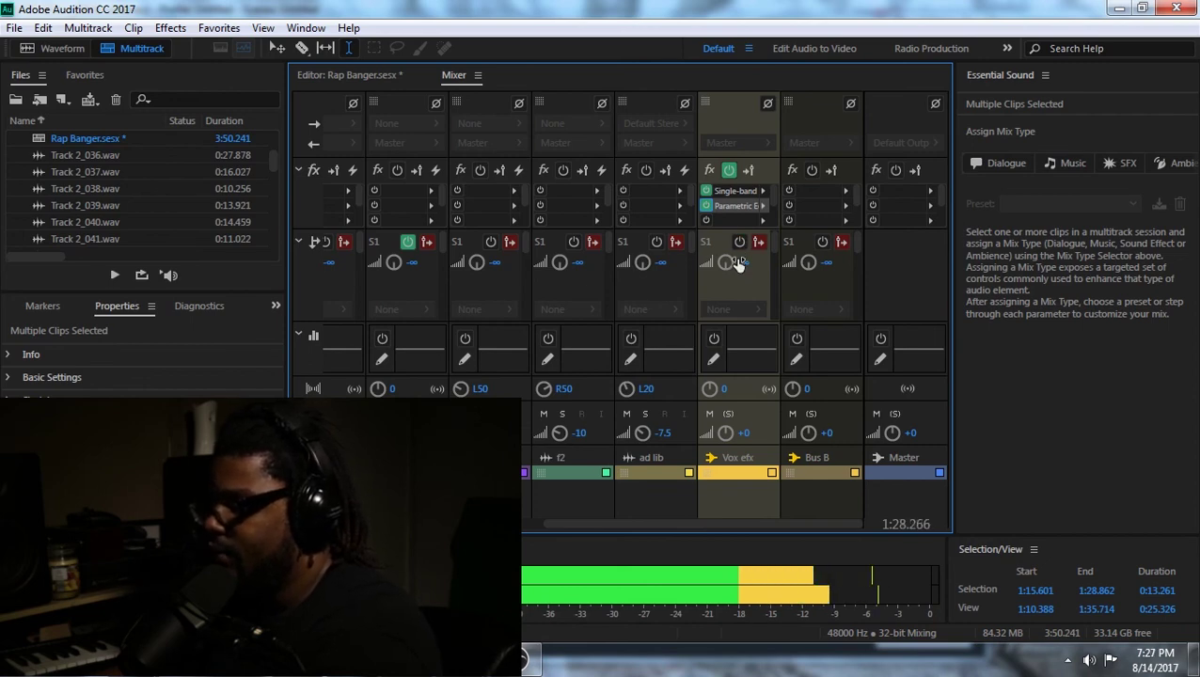
Stop playback and save the Rap Banger session with File > Save.
key("space")
left_click(15, 28)
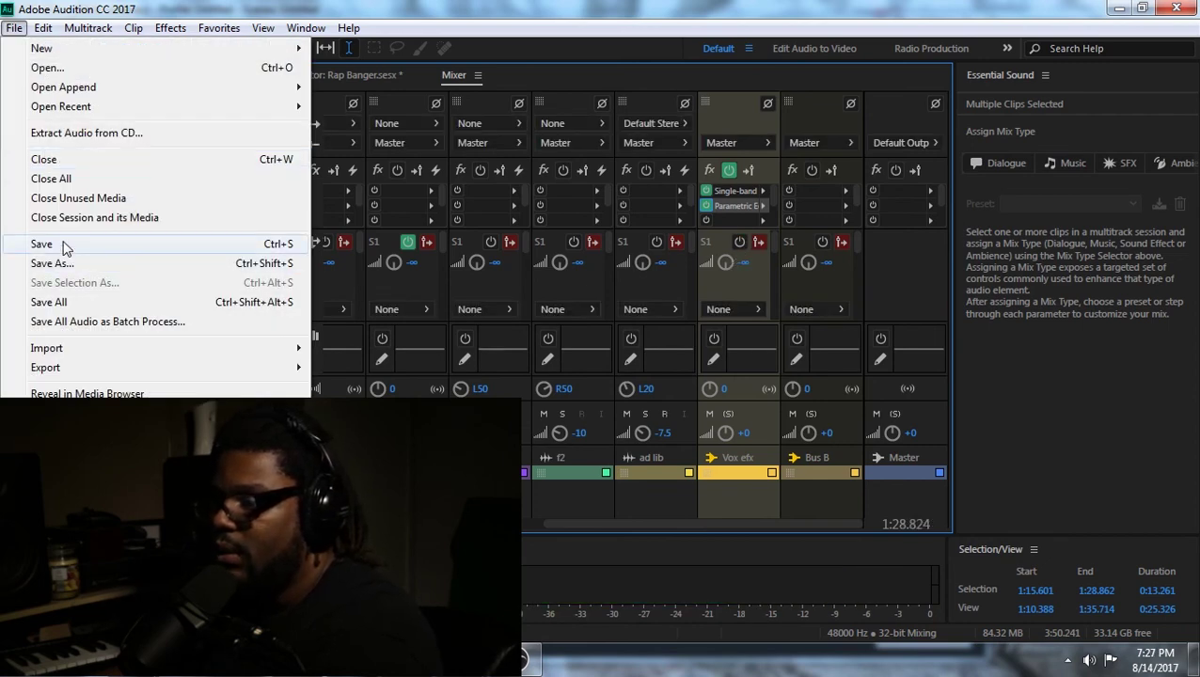
left_click(41, 244)
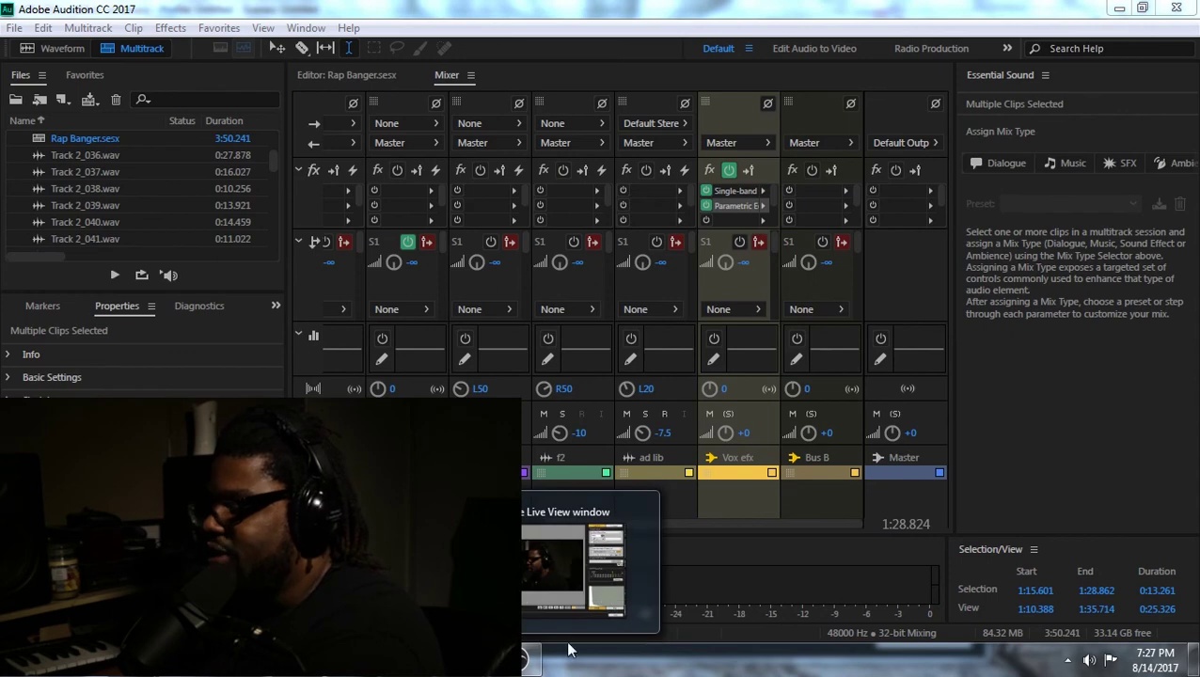
left_click(531, 660)
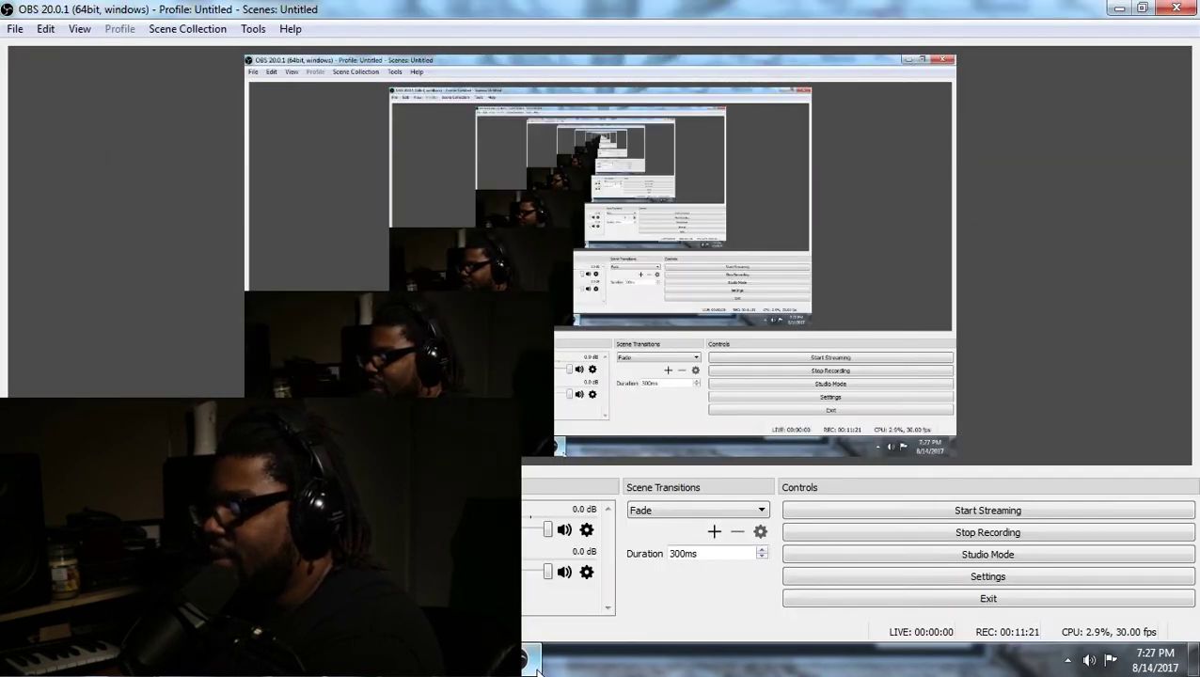
left_click(534, 668)
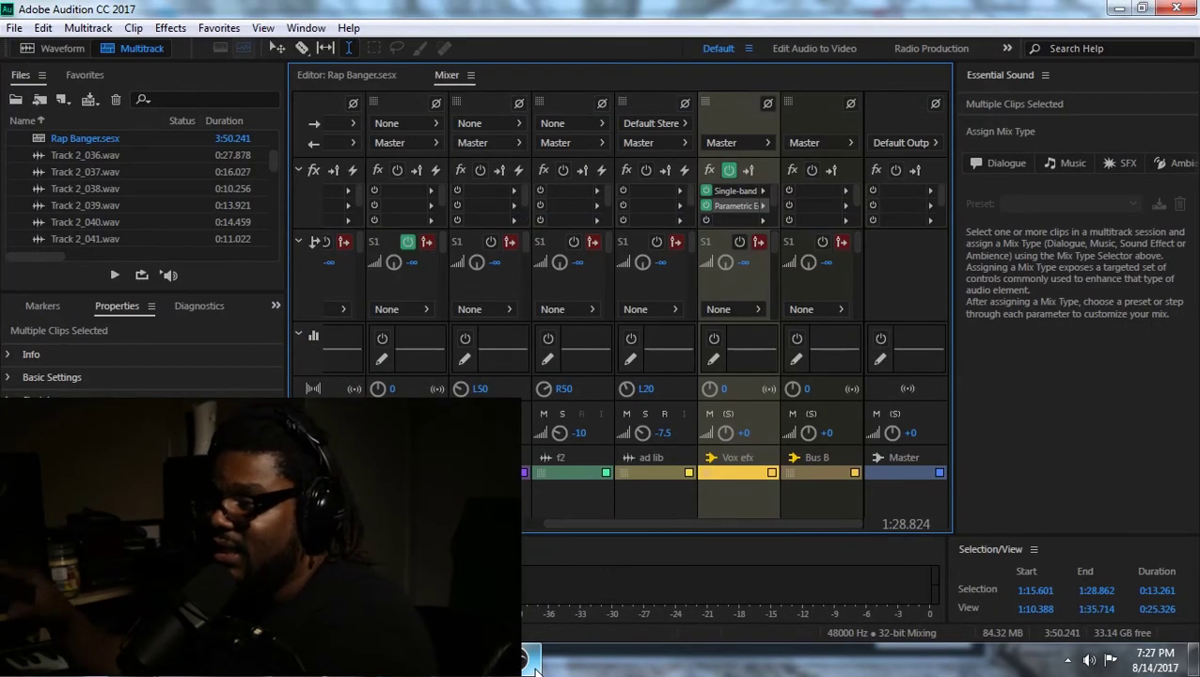